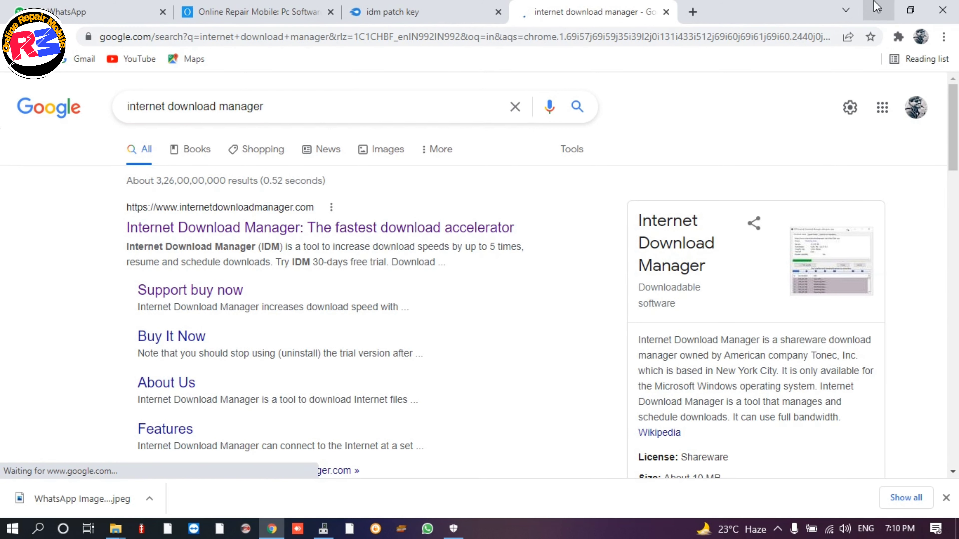
left_click(877, 10)
right_click(598, 193)
left_click(620, 226)
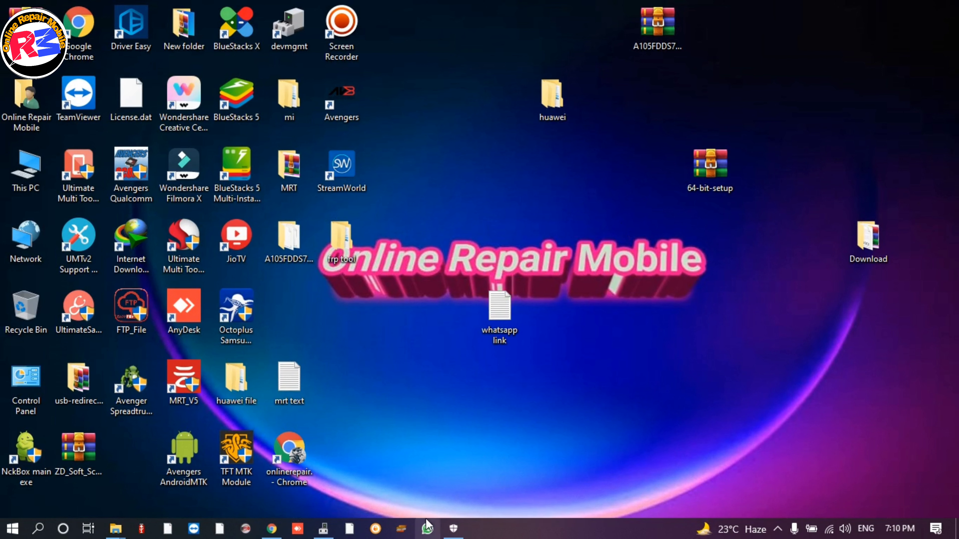
left_click(434, 528)
right_click(434, 272)
left_click(453, 312)
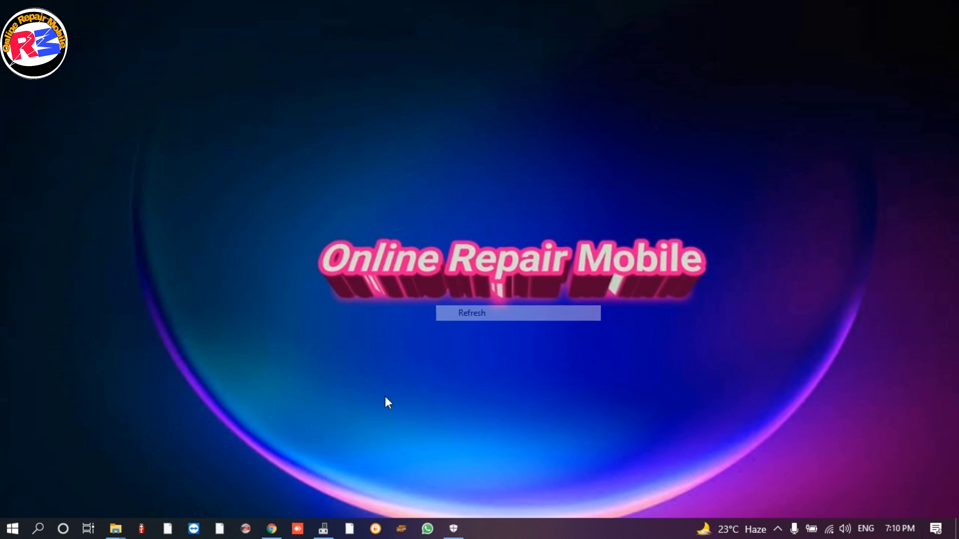
Close the enlarged image in WhatsApp Web and copy the partner's TeamViewer ID from the Online Repair Mobile chat.
left_click(272, 529)
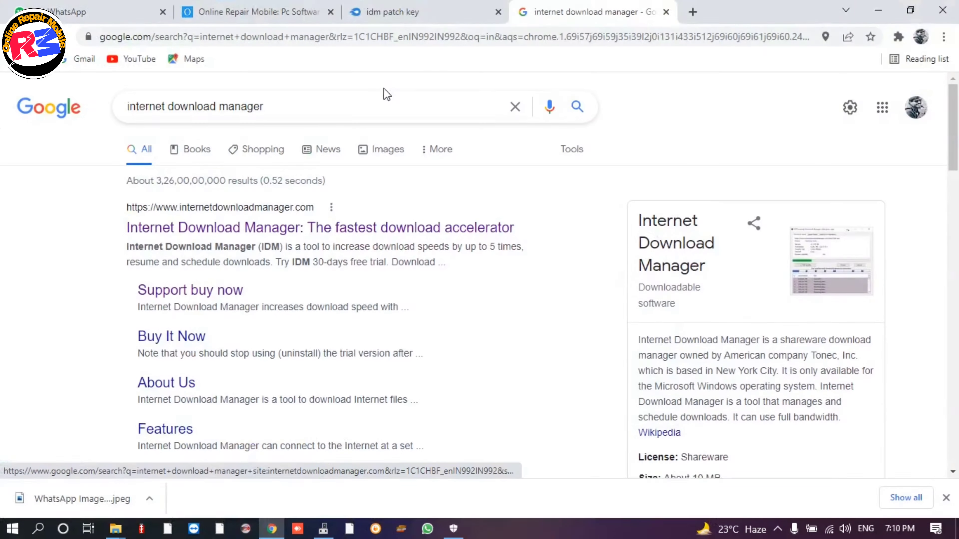
left_click(94, 11)
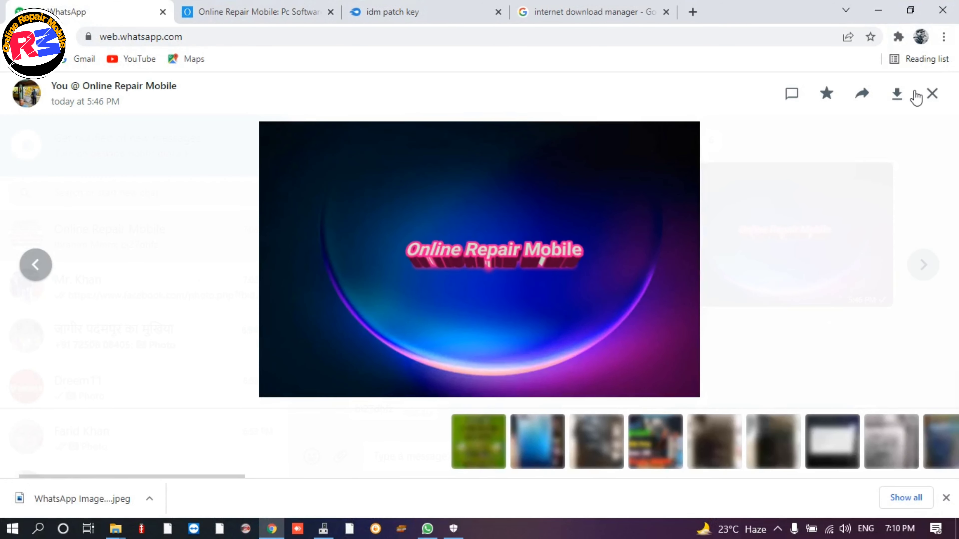
left_click(932, 93)
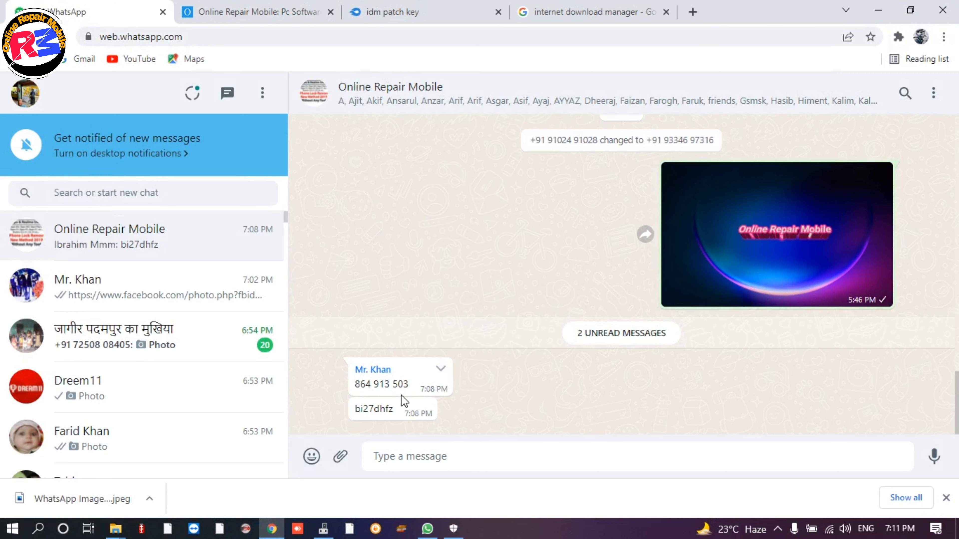
left_click_drag(409, 384, 354, 384)
right_click(364, 384)
left_click(375, 393)
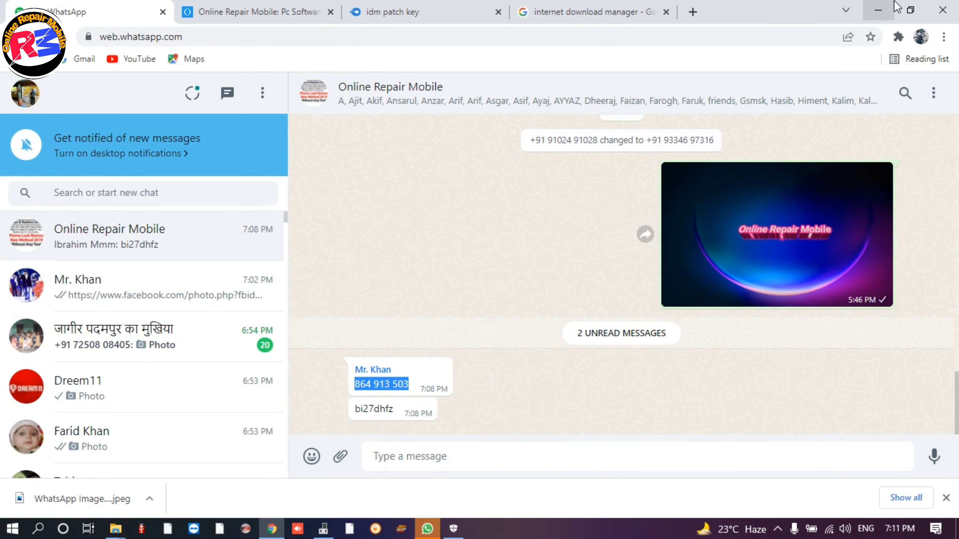
Put the browser away, close the WhatsApp desktop window and launch TeamViewer.
left_click(885, 11)
left_click(697, 21)
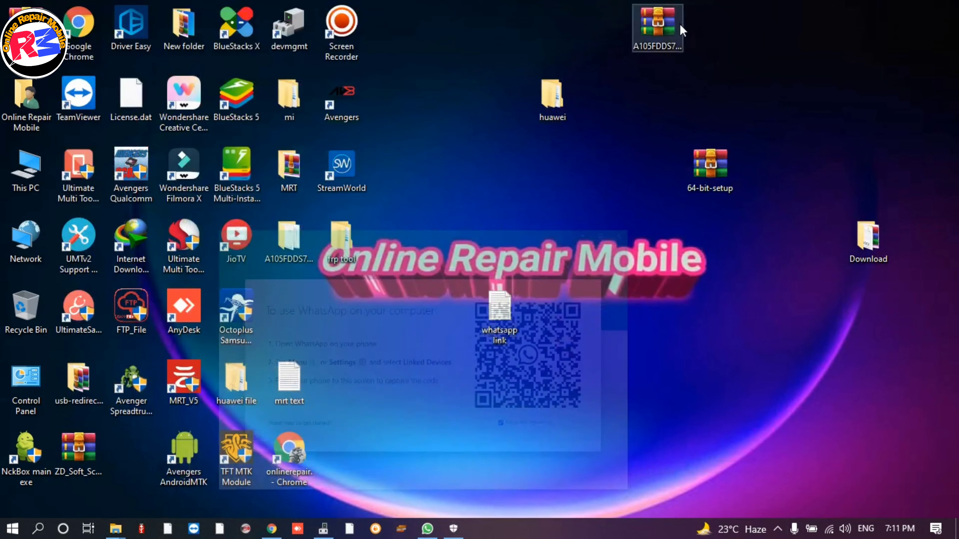
double_click(87, 94)
right_click(438, 215)
left_click(457, 255)
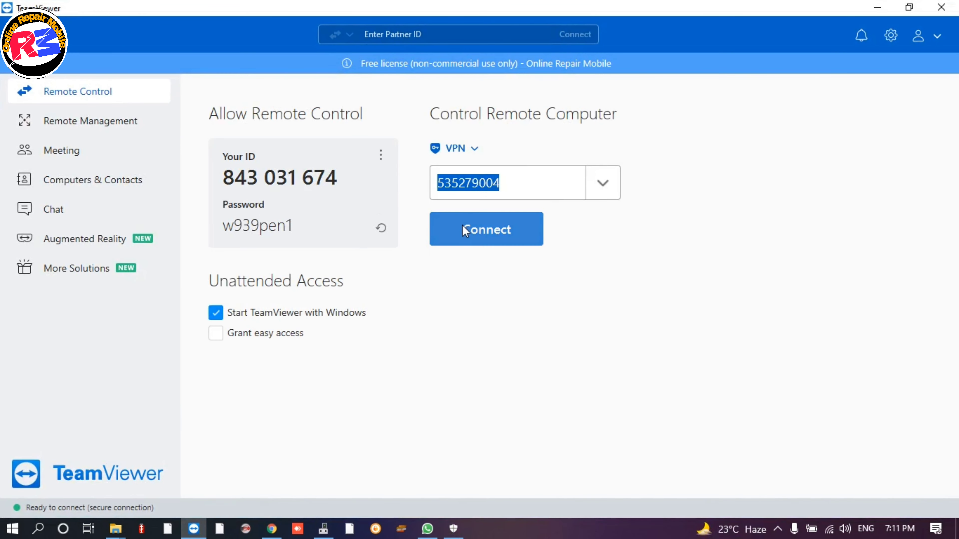
Set the connection mode to Remote control, replace the partner ID with the copied one and connect.
left_click(474, 147)
left_click(440, 171)
right_click(468, 190)
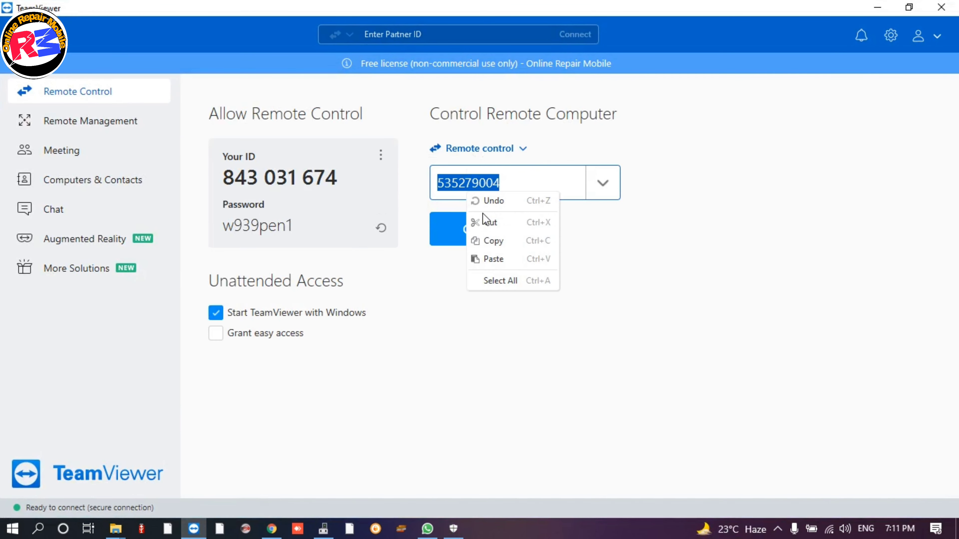
left_click(487, 259)
left_click(497, 242)
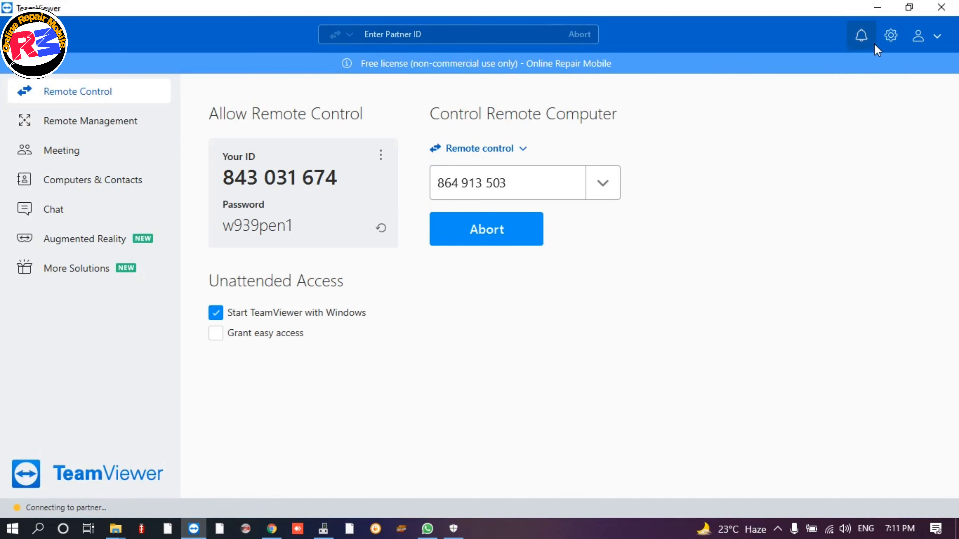
Switch to WhatsApp Web in Chrome and copy the partner's TeamViewer password from the chat.
left_click(877, 8)
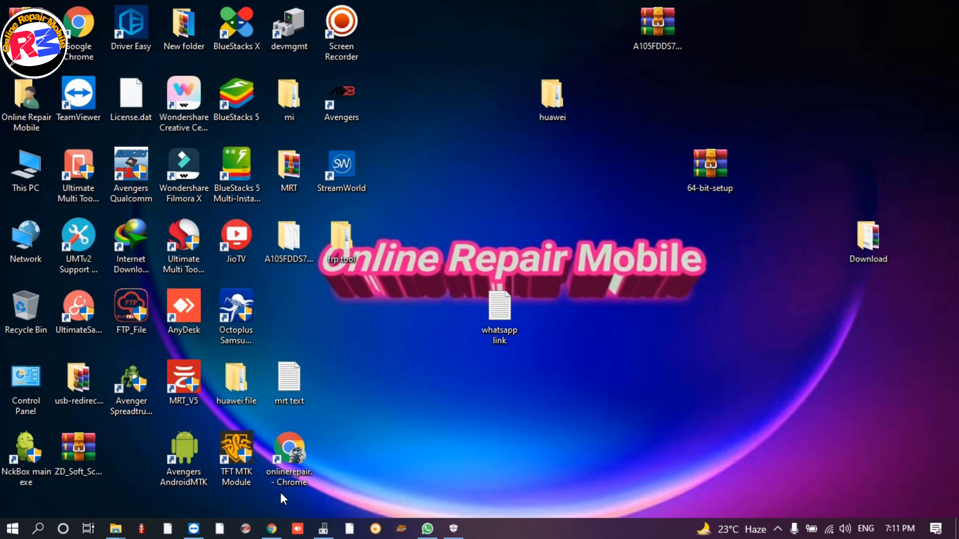
left_click(272, 528)
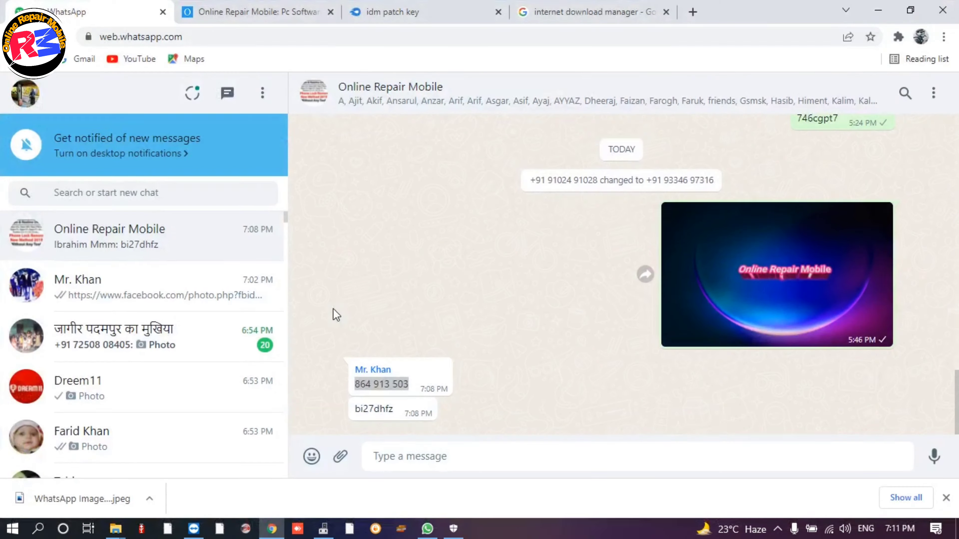
left_click_drag(395, 411, 356, 411)
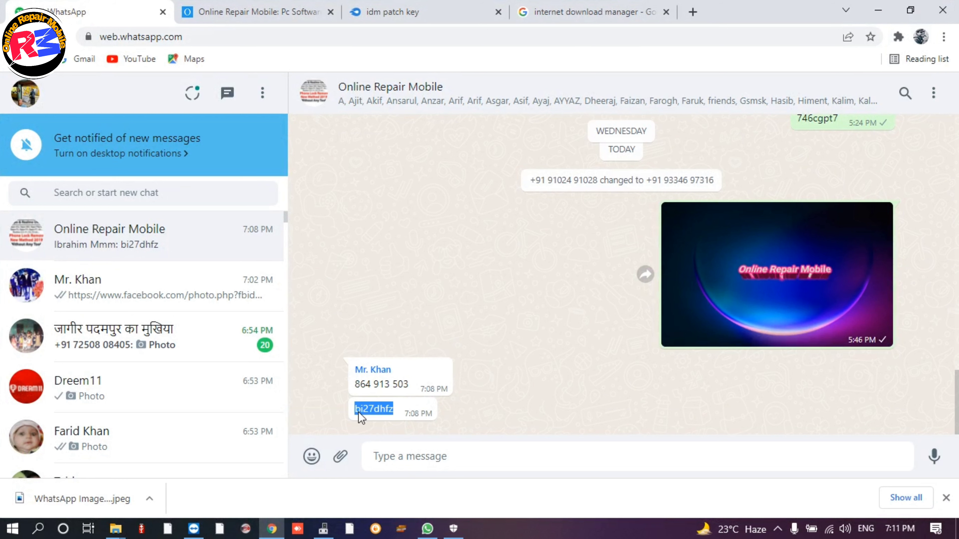
right_click(359, 413)
left_click(397, 311)
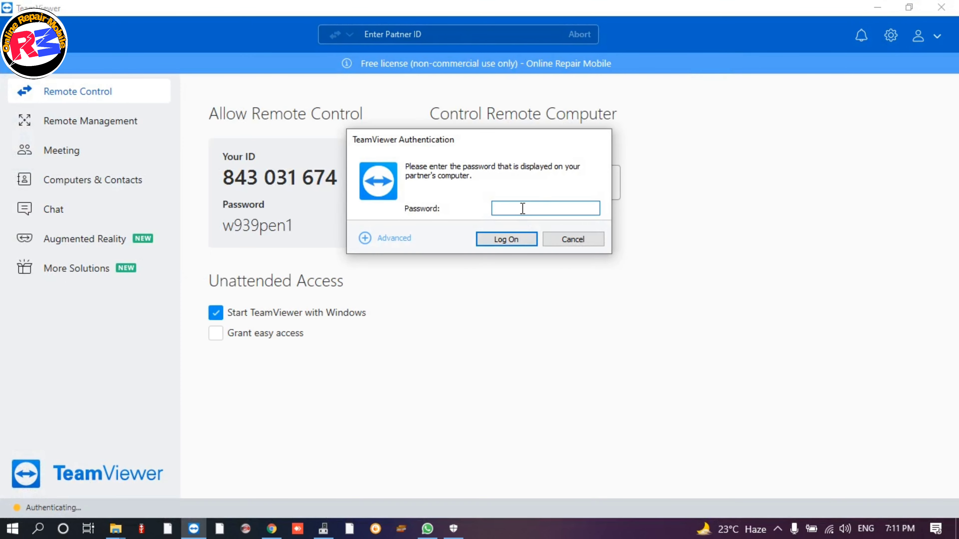
Paste the partner's password into the TeamViewer authentication dialog, log on and dismiss the flash sale advert.
key("ctrl+v")
left_click(511, 240)
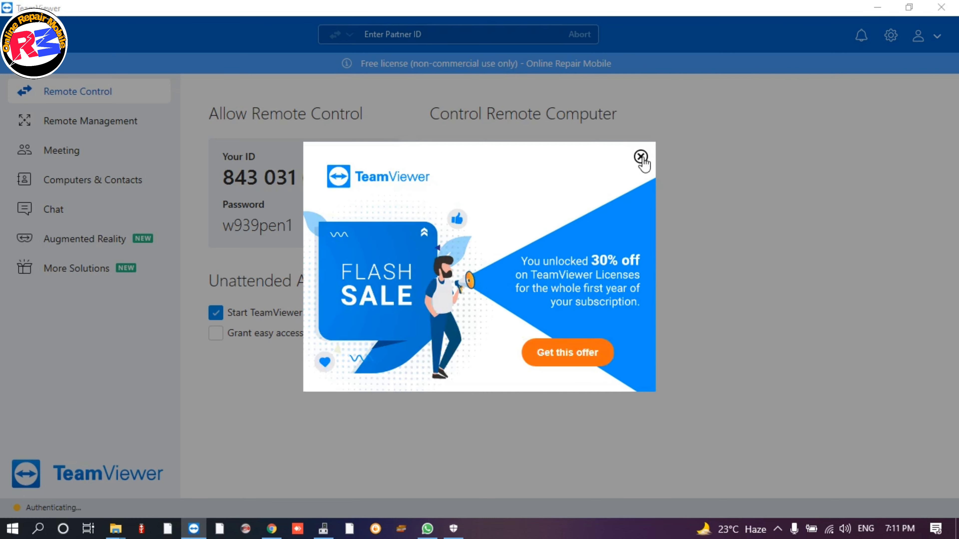
left_click(639, 157)
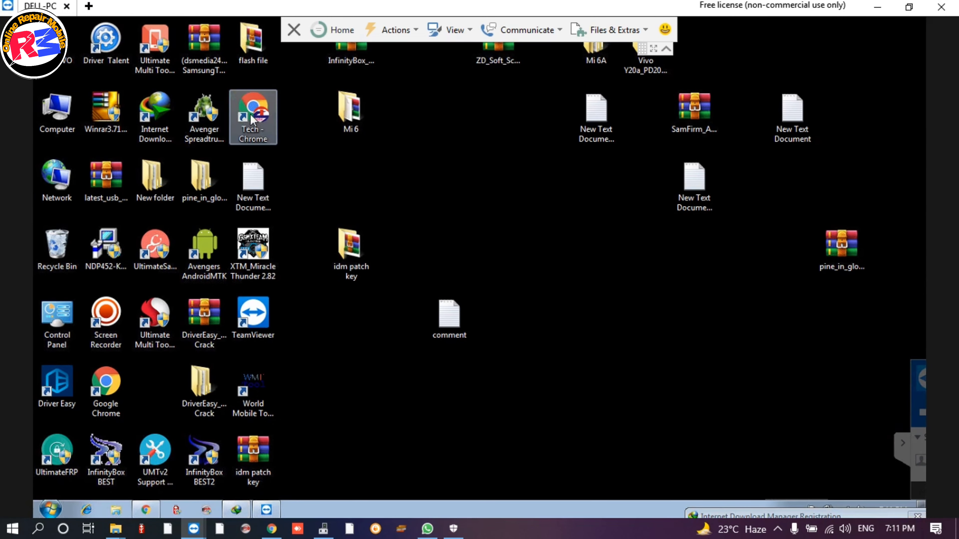
Launch Internet Download Manager on the remote PC, acknowledge its trial notice and close the registration form unfilled.
double_click(155, 114)
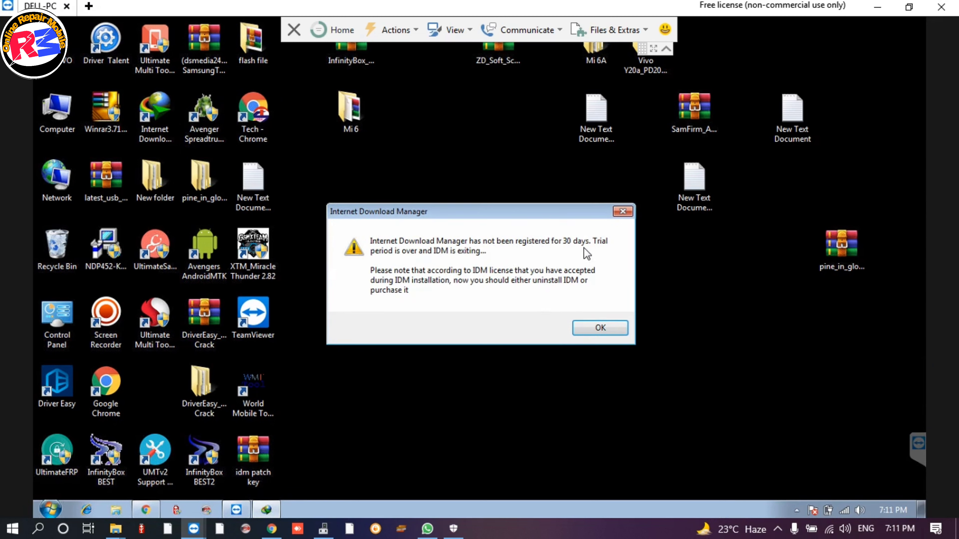
left_click(603, 328)
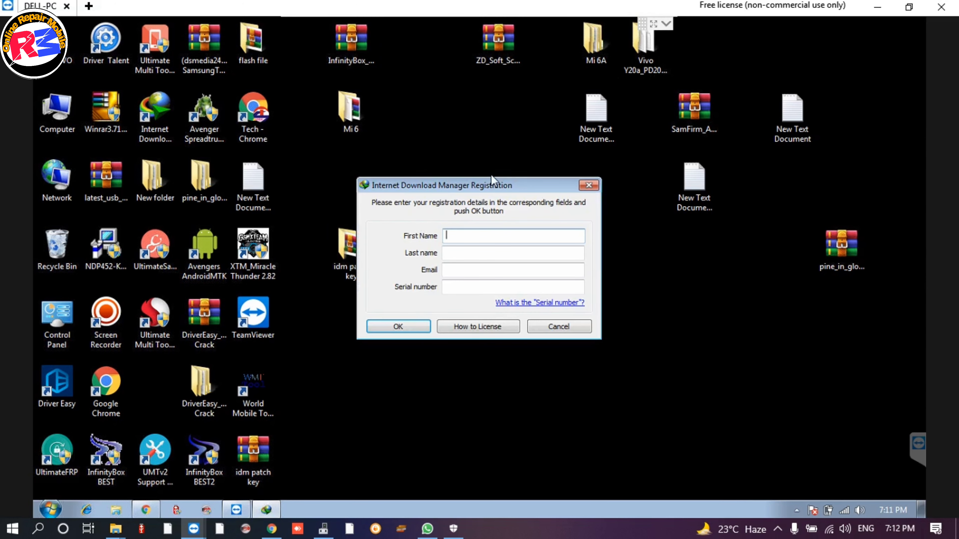
left_click(588, 187)
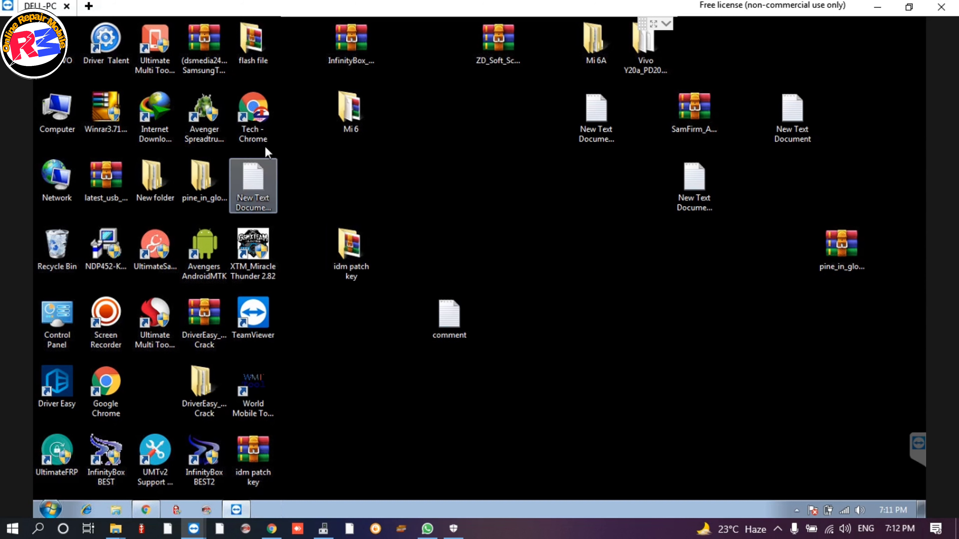
Copy the onlinerepair.in/p/pc-software.html address from the local Chrome browser and return to the remote session.
left_click(272, 528)
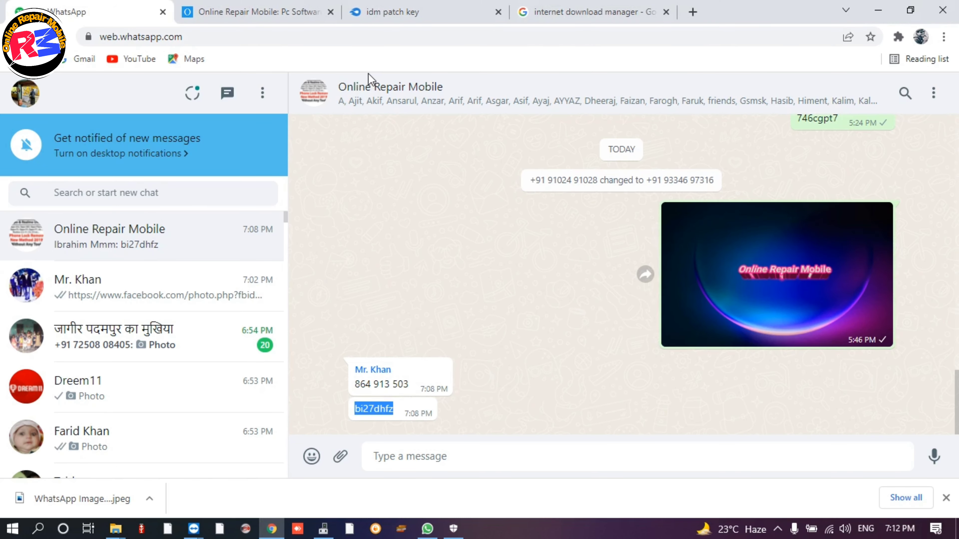
left_click(260, 12)
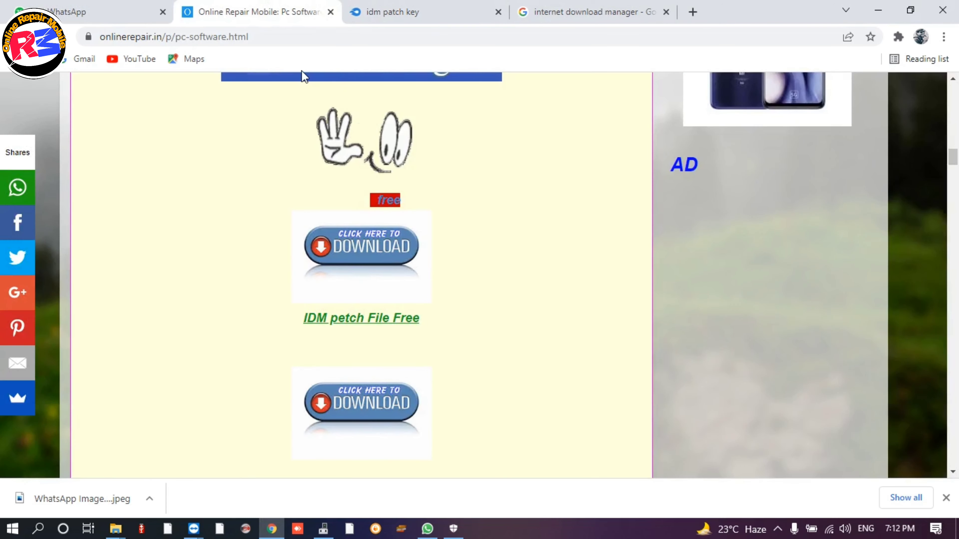
left_click(239, 38)
right_click(229, 38)
left_click(268, 134)
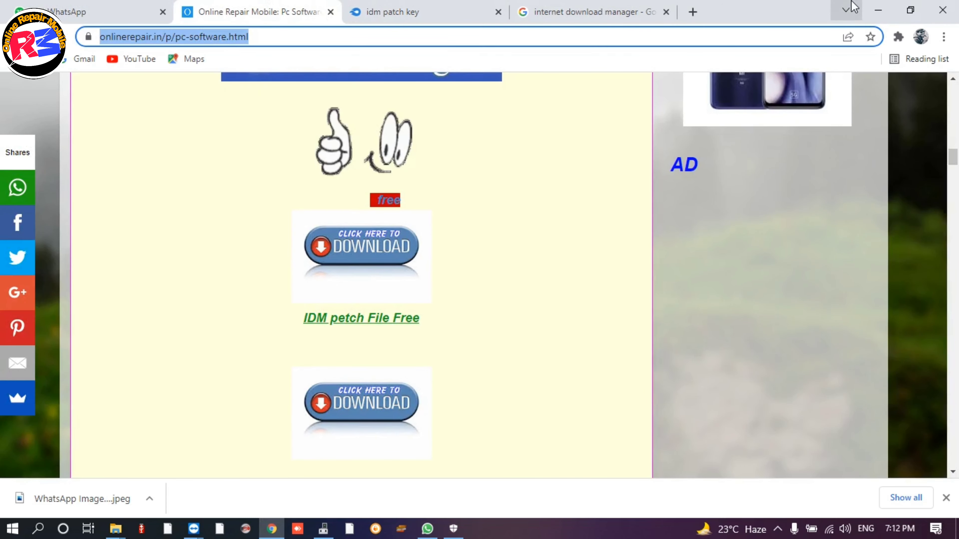
left_click(878, 10)
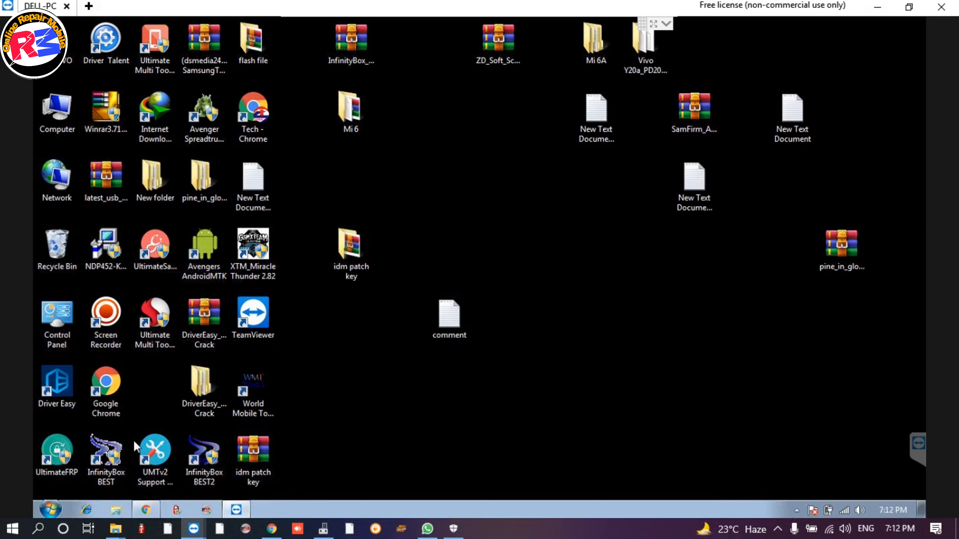
Open Chrome on the remote PC with the first profile, load the copied onlinerepair.in/p/pc-software.html address and dismiss the page restore offer.
double_click(106, 385)
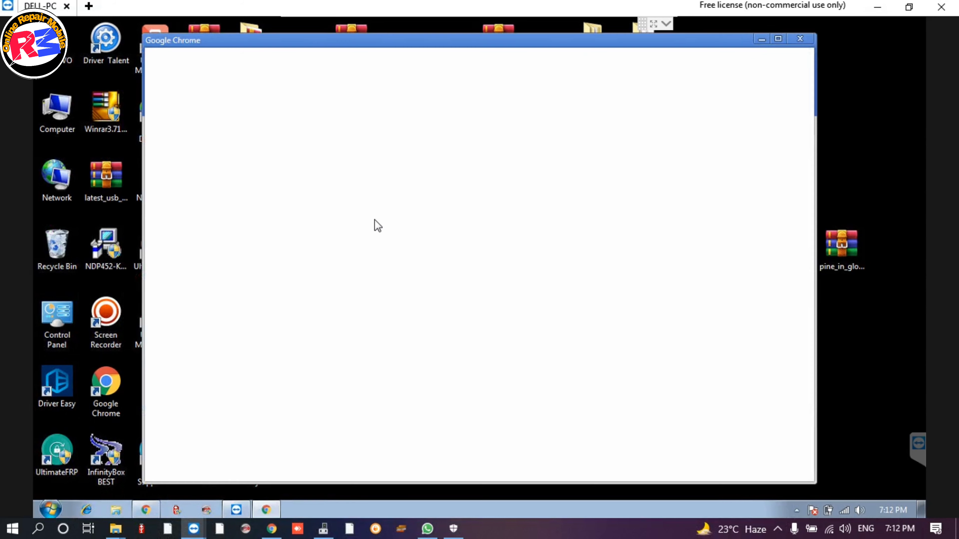
double_click(430, 38)
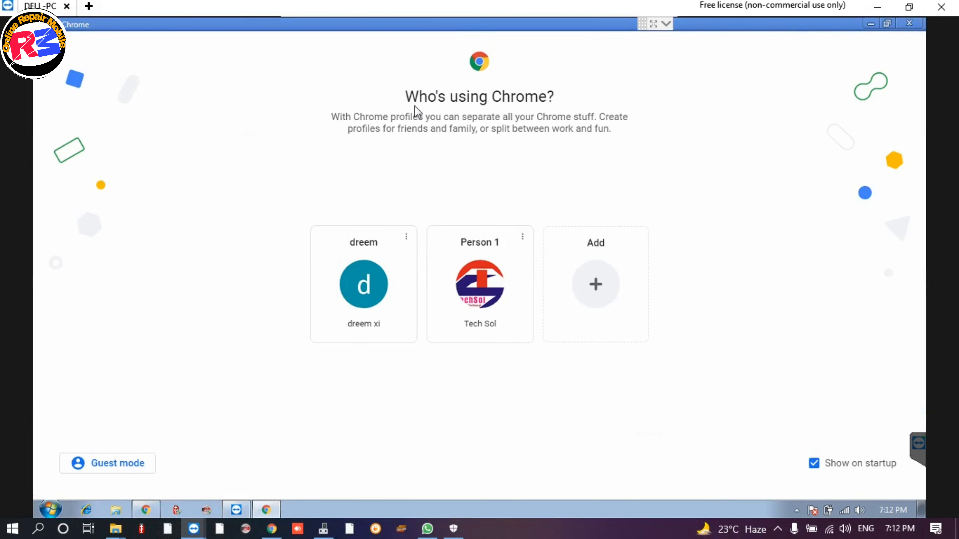
left_click(371, 277)
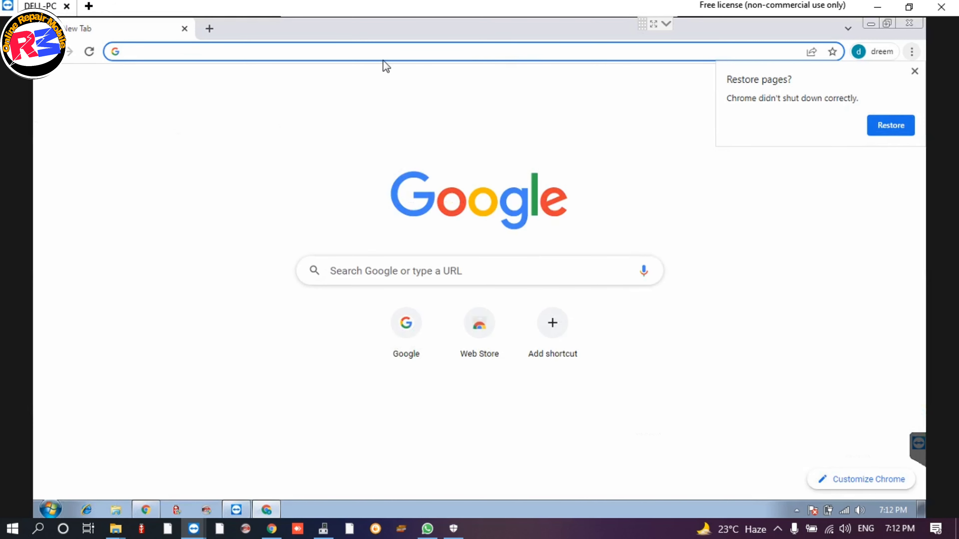
right_click(384, 54)
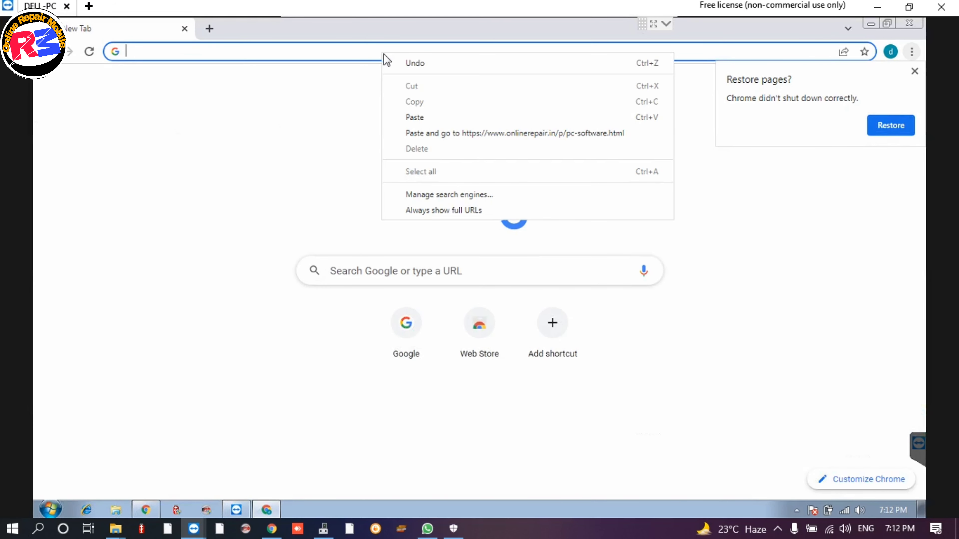
left_click(435, 133)
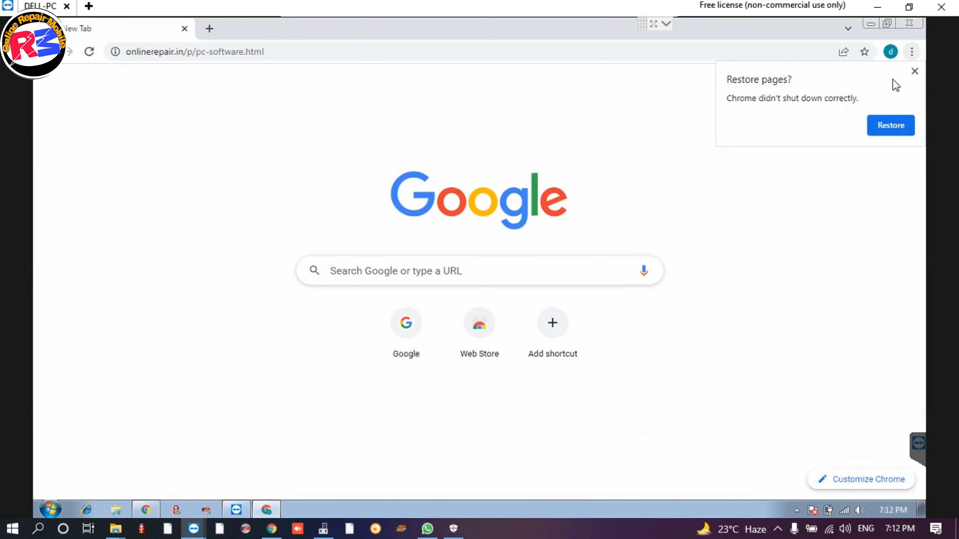
left_click(915, 71)
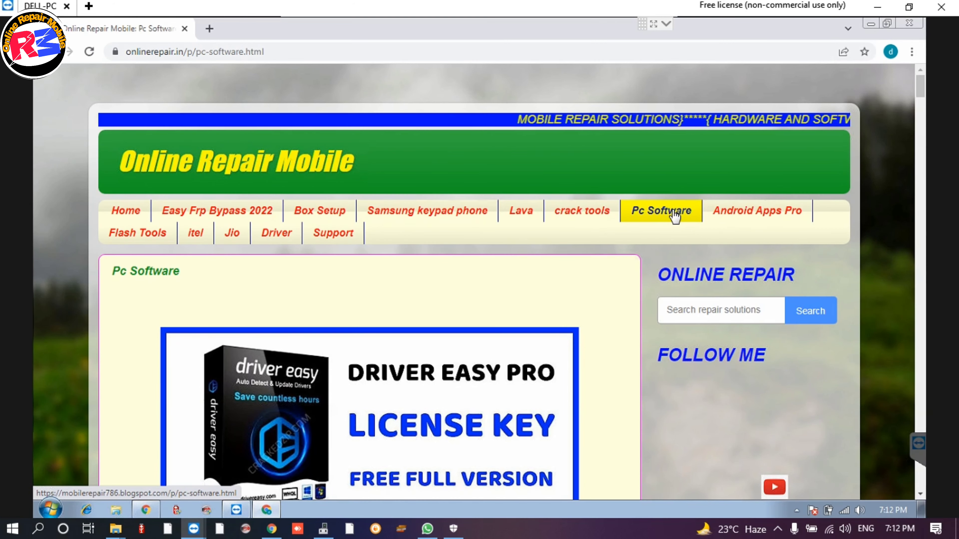
Download idm patch key.rar from MediaFire through the page's "IDM petch File Free" link and show the browser's download list.
scroll(317, 304, "down", 10)
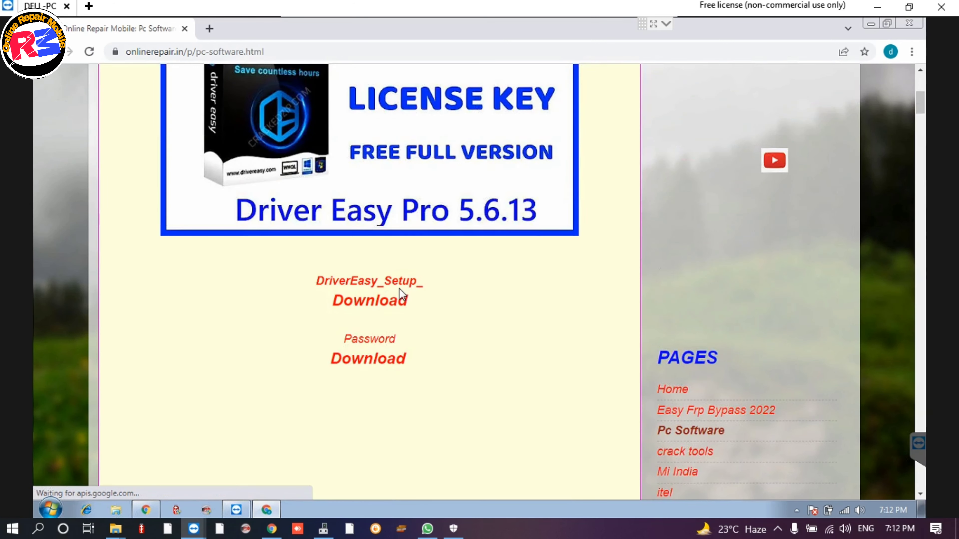
scroll(469, 301, "down", 15)
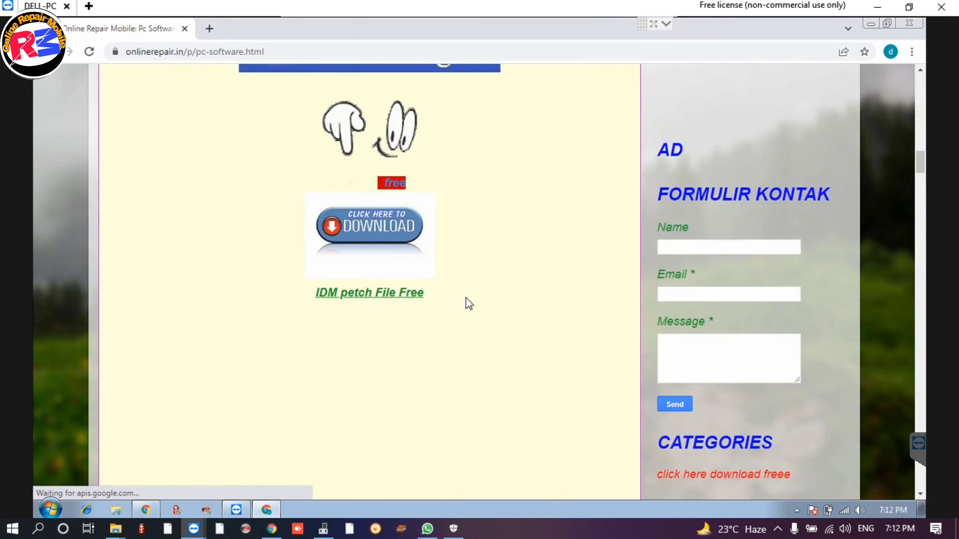
scroll(466, 304, "up", 5)
scroll(415, 227, "up", 10)
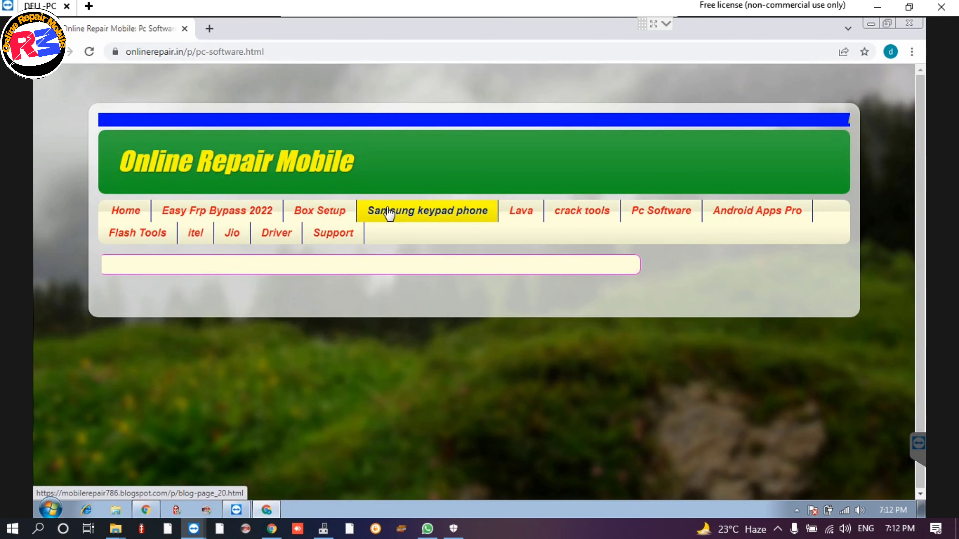
scroll(476, 341, "down", 10)
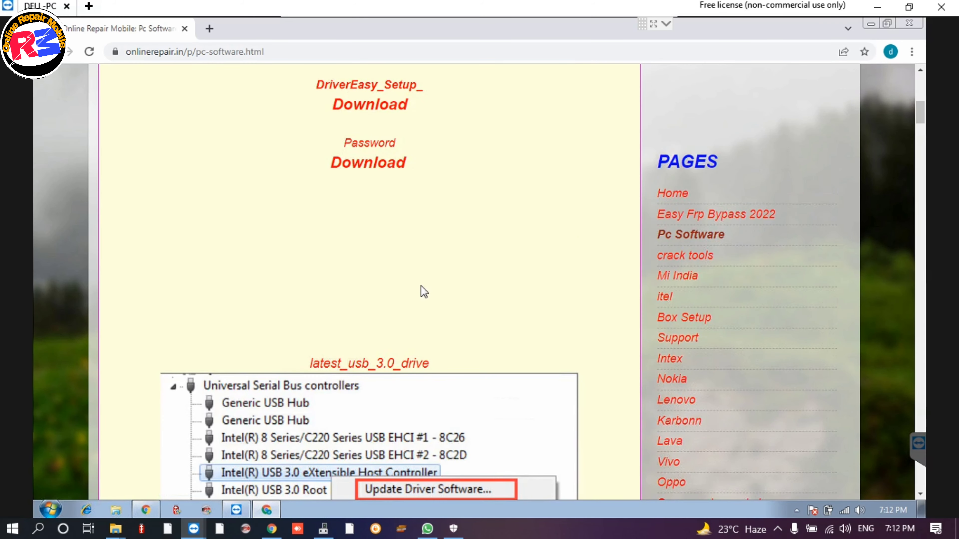
scroll(421, 220, "up", 3)
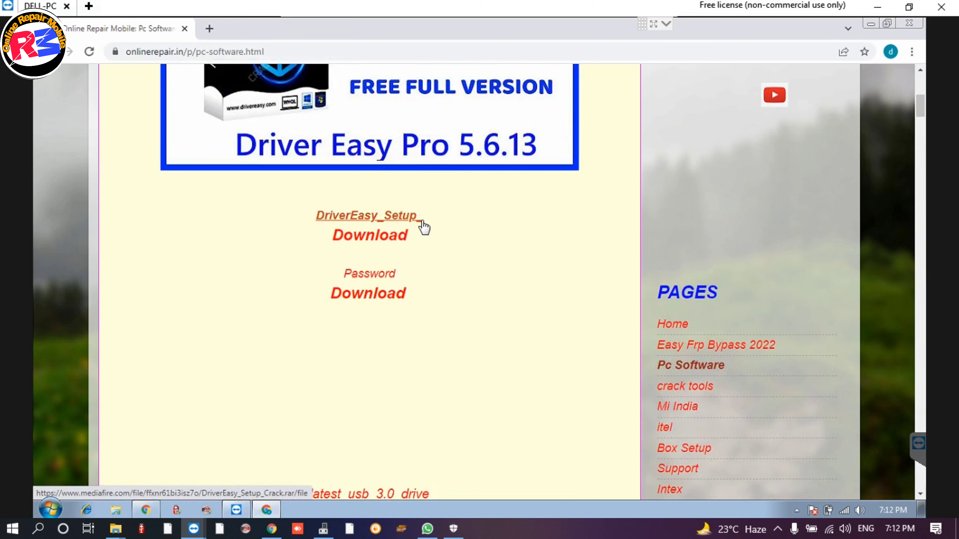
scroll(494, 311, "up", 5)
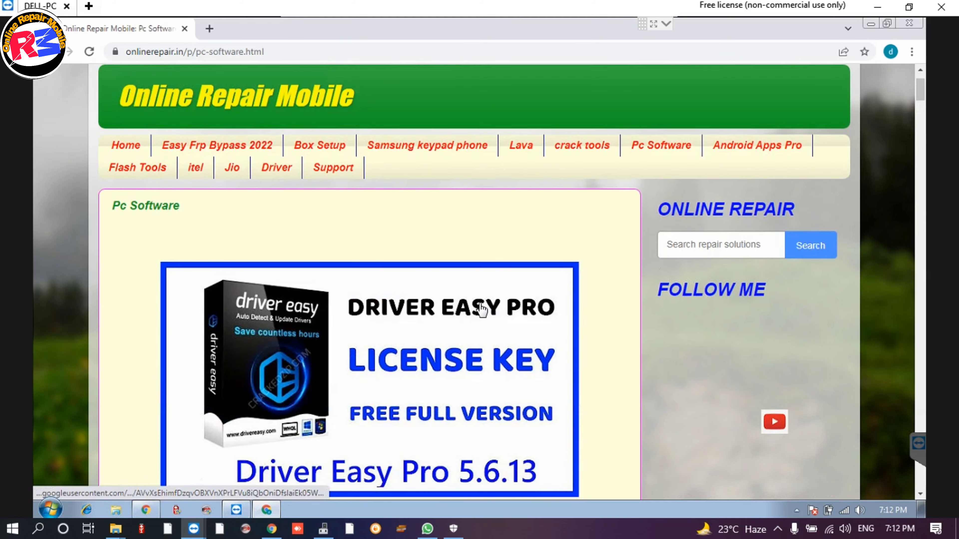
scroll(476, 305, "down", 8)
scroll(475, 305, "down", 4)
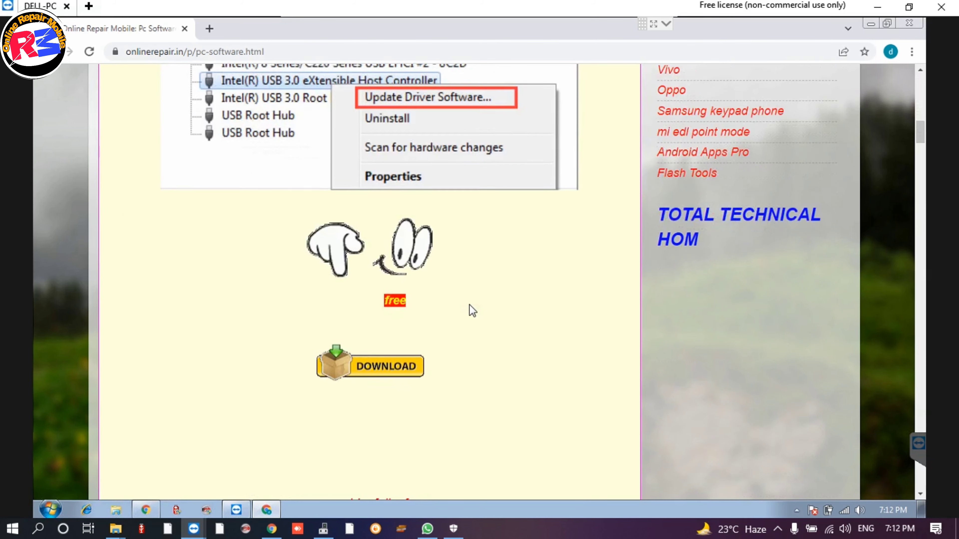
scroll(468, 308, "down", 12)
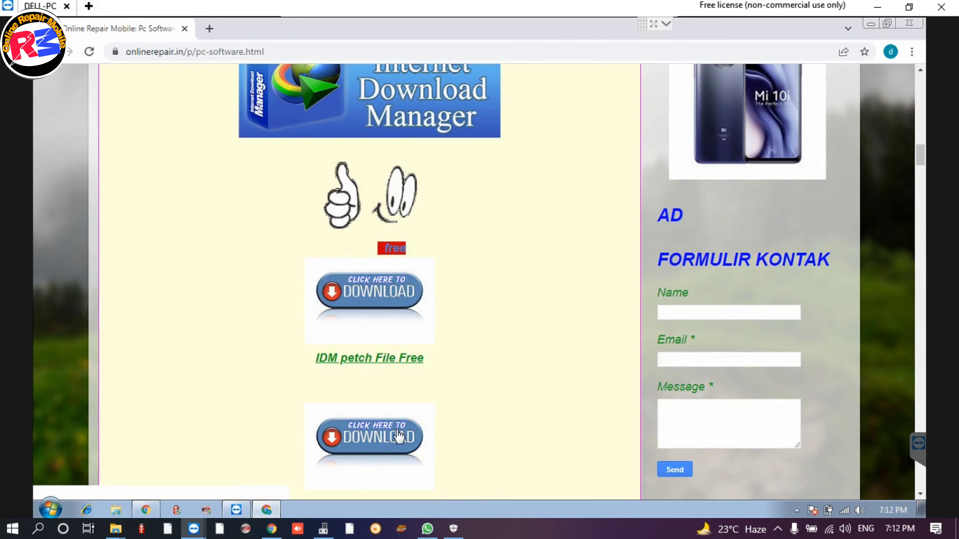
left_click(381, 436)
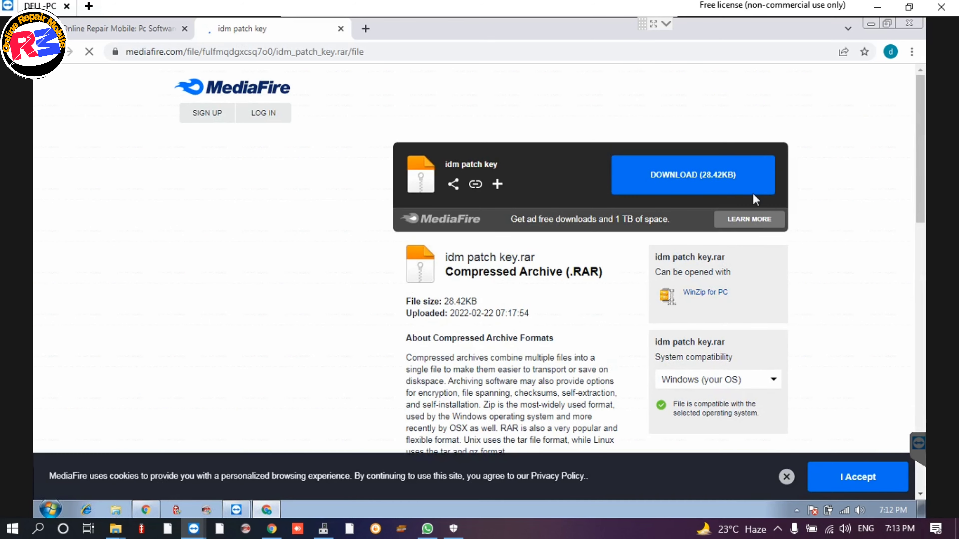
left_click(694, 179)
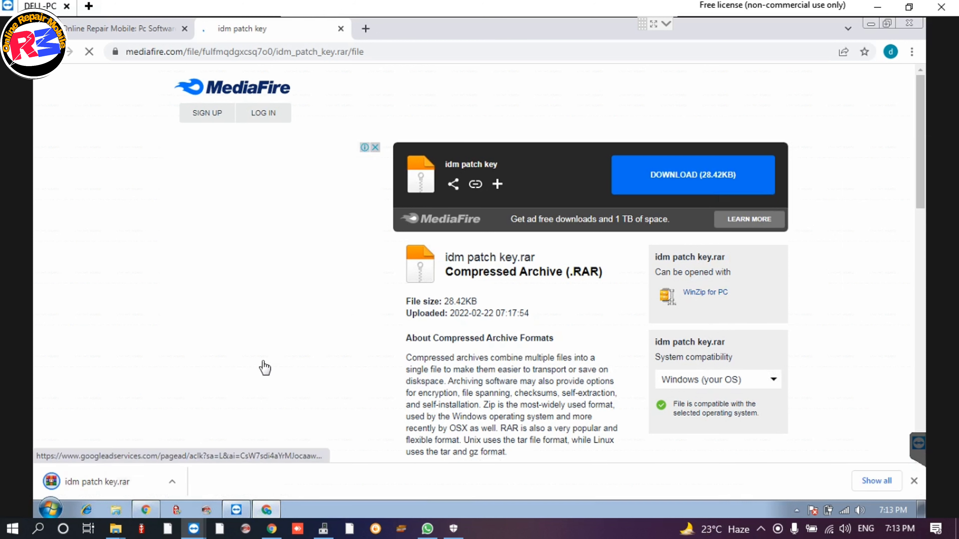
key("ctrl+j")
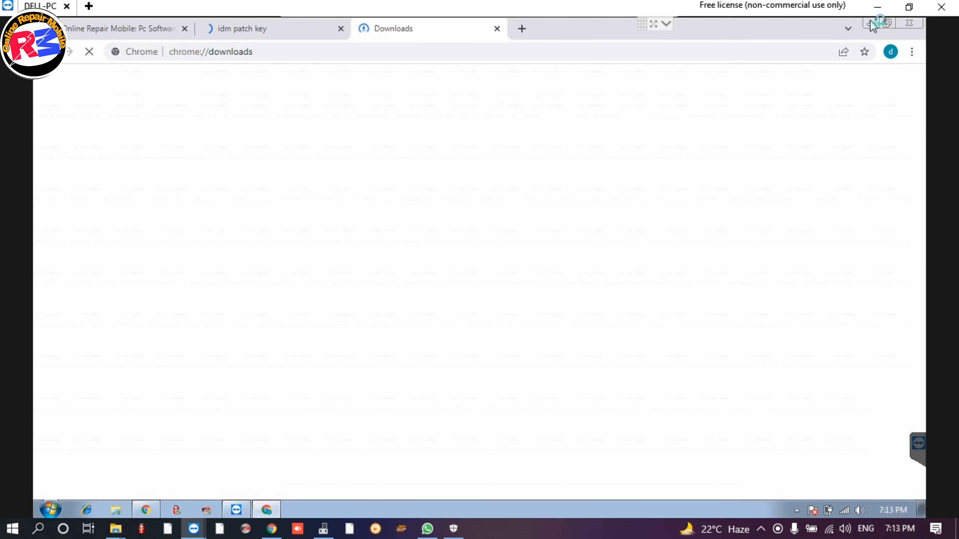
Minimize Chrome and check Internet Download Manager's registration, acknowledging the trial notice and cancelling the registration form.
left_click(866, 23)
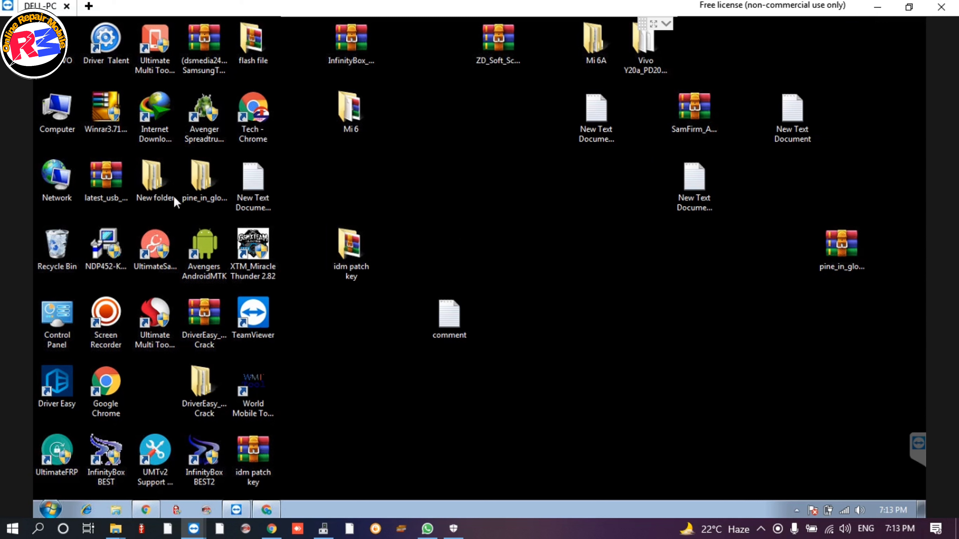
double_click(153, 110)
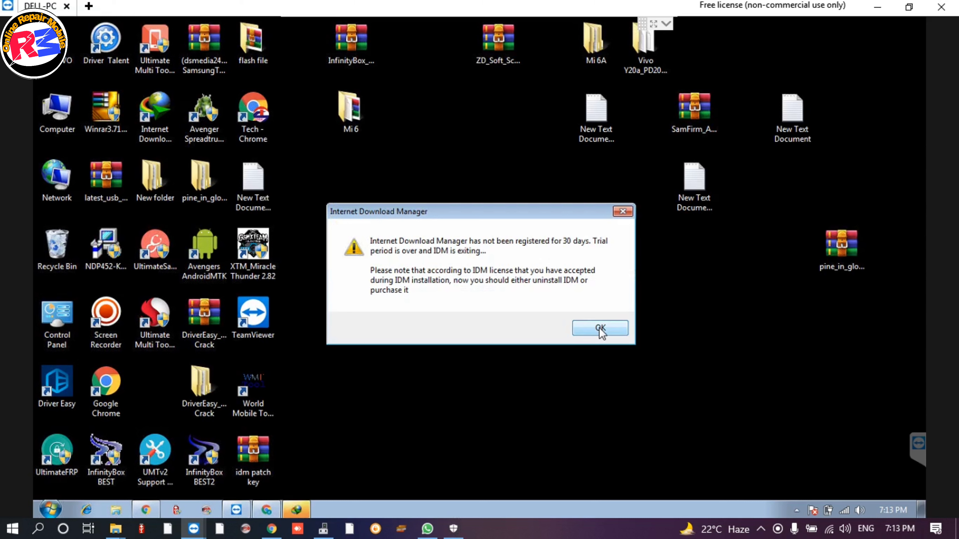
left_click(600, 330)
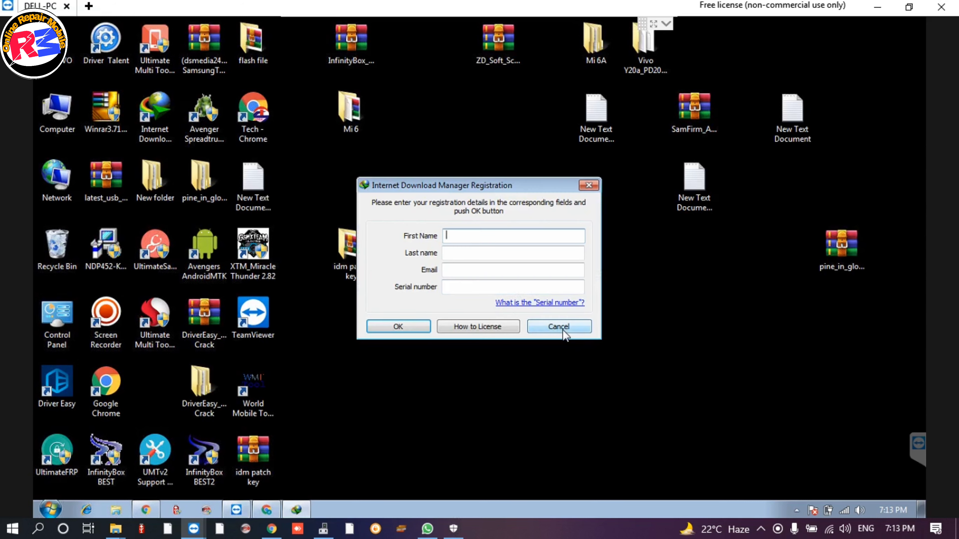
left_click(563, 327)
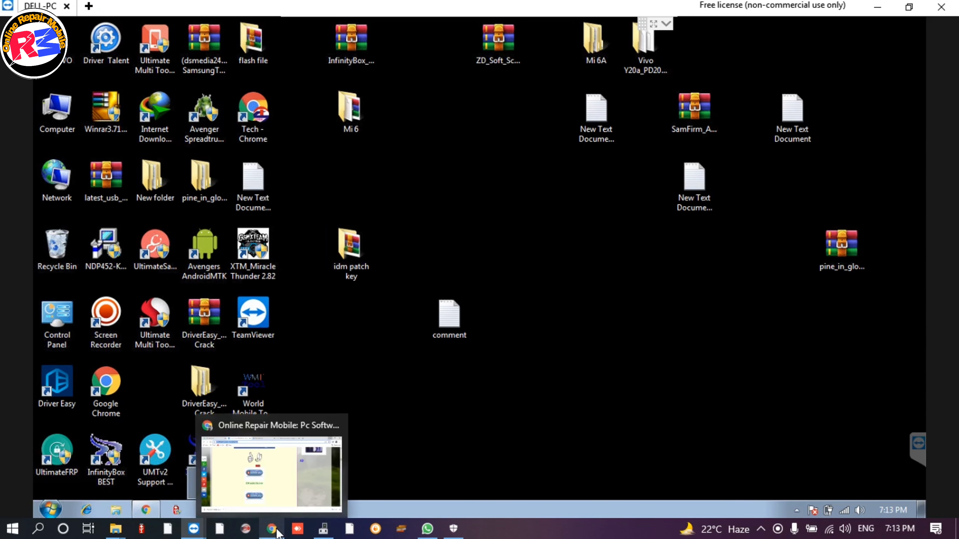
Show the downloaded idm patch key.rar in its folder from Chrome's download list and close Chrome.
left_click(267, 510)
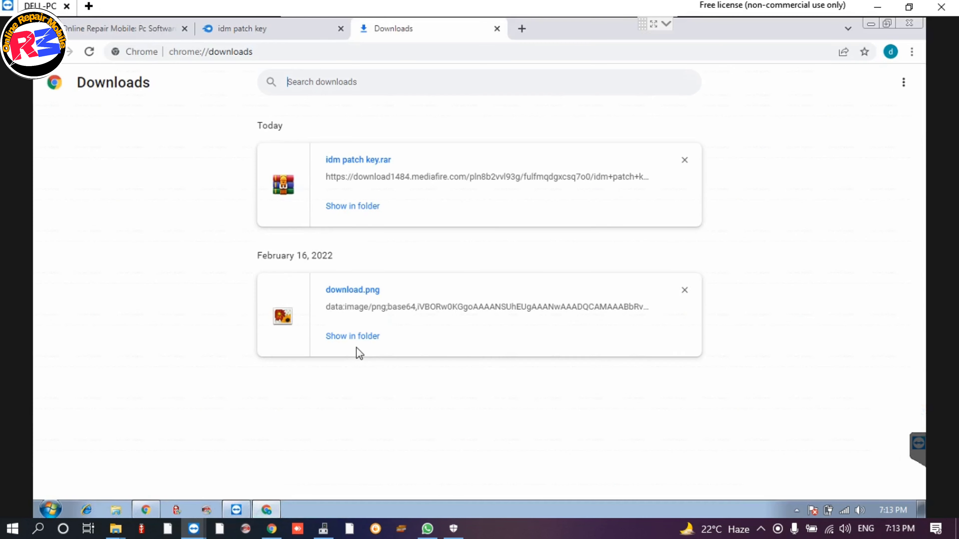
left_click(354, 206)
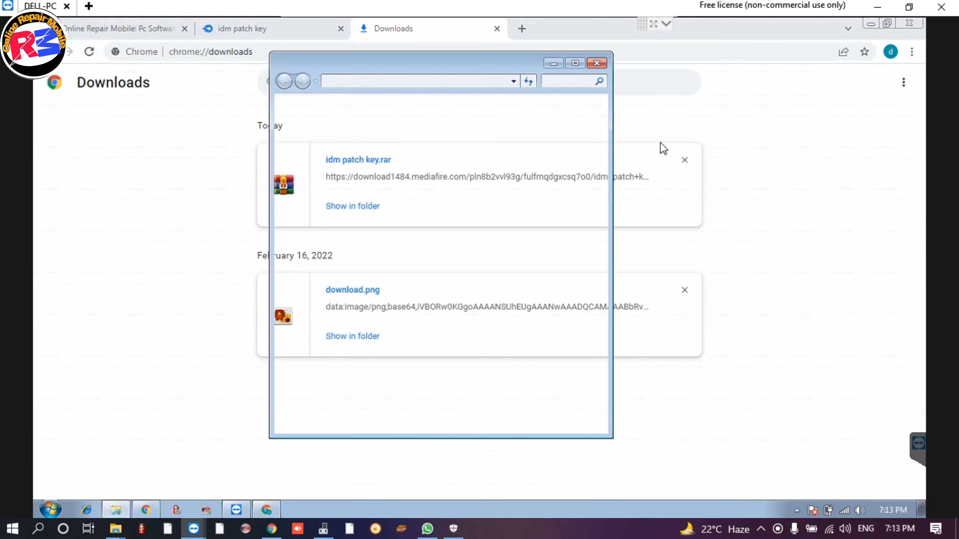
left_click(908, 23)
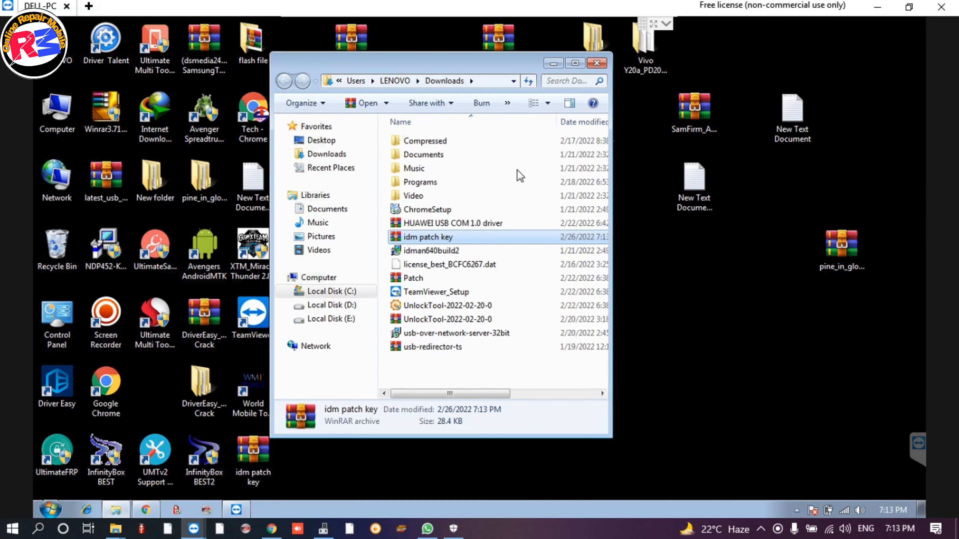
Open the idm patch key archive from Downloads and go into its idm patch key folder and nested Patch.rar.
double_click(453, 236)
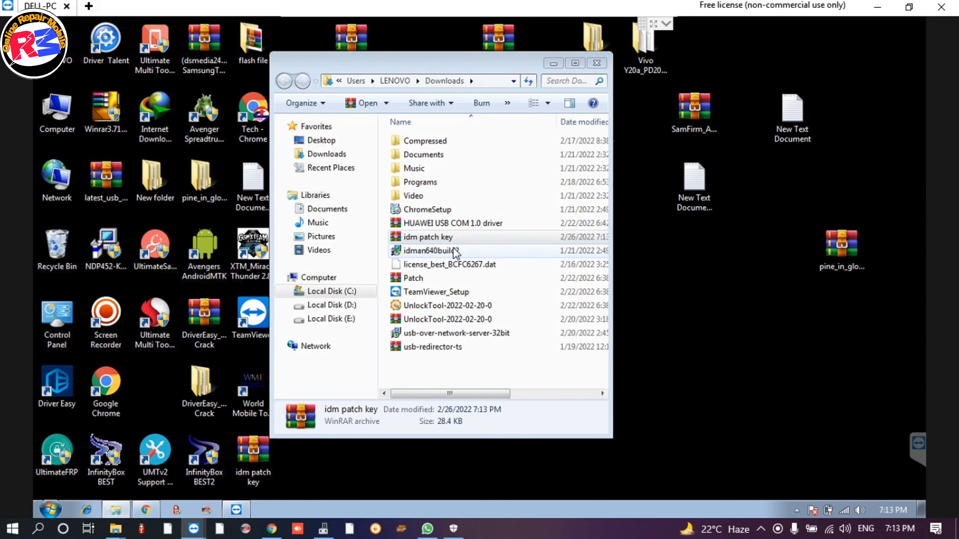
double_click(244, 208)
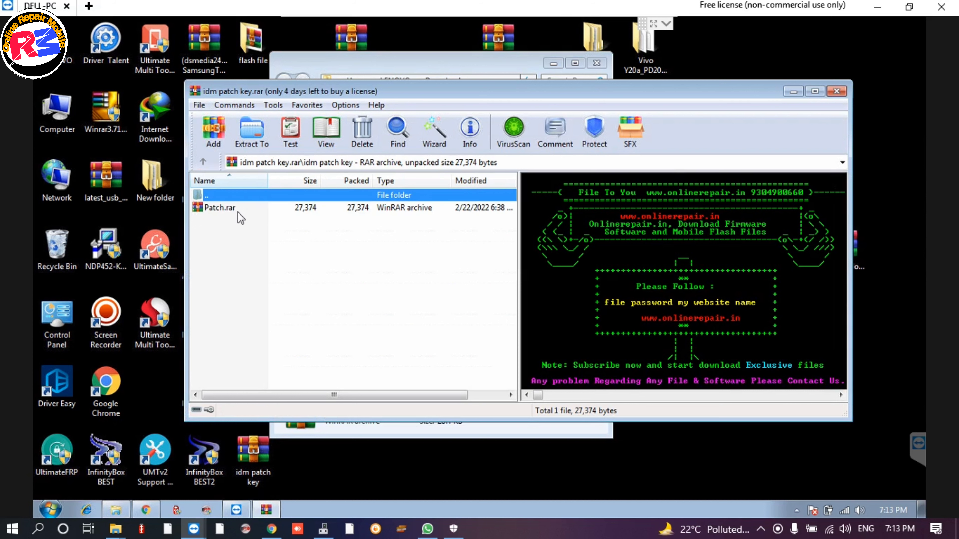
double_click(226, 209)
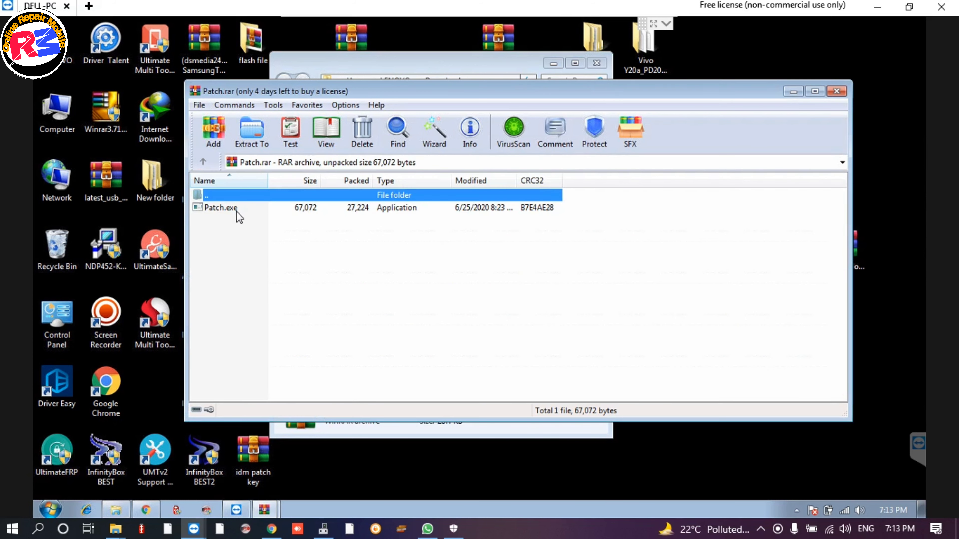
Run Patch.exe with administrator permission, apply the Internet Download Manager crack with the update checker enabled, and finish the patcher.
left_click(233, 208)
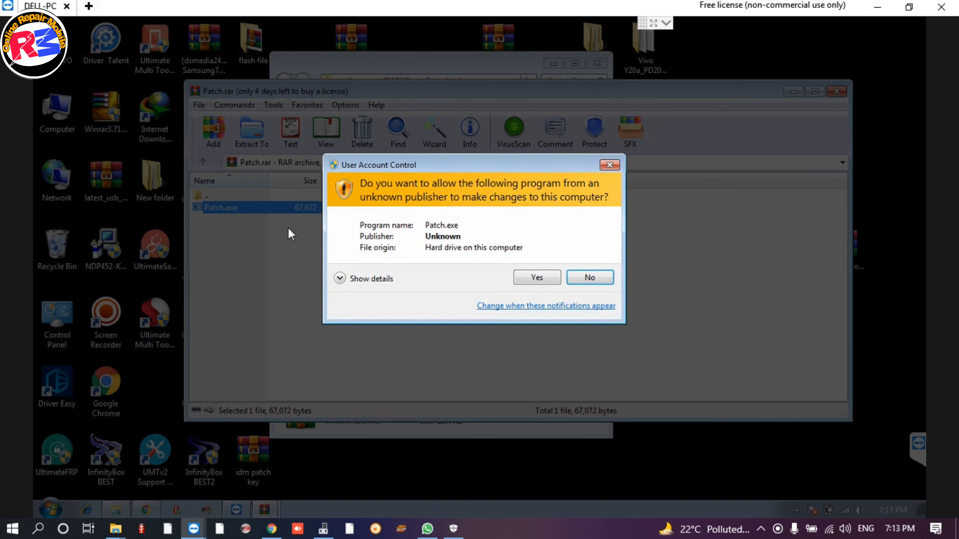
left_click(539, 280)
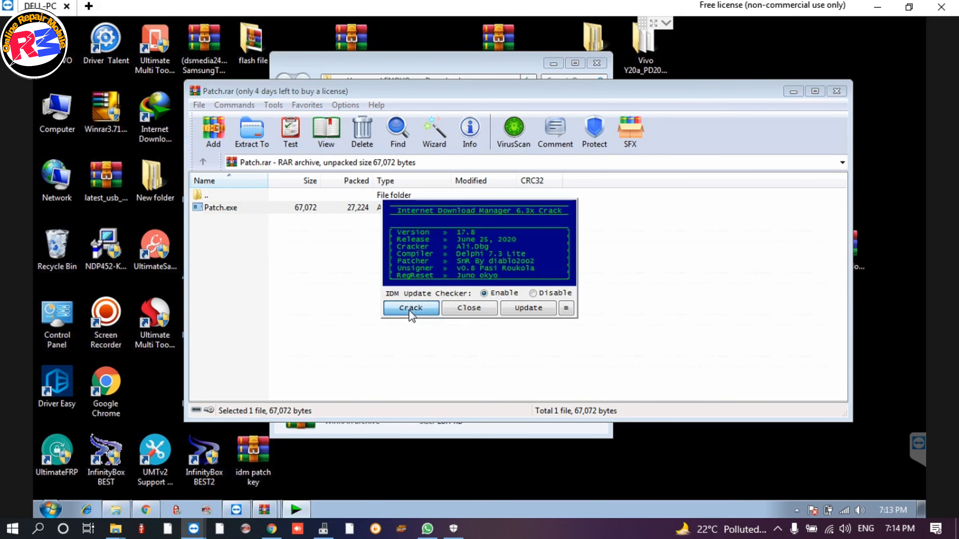
left_click(409, 310)
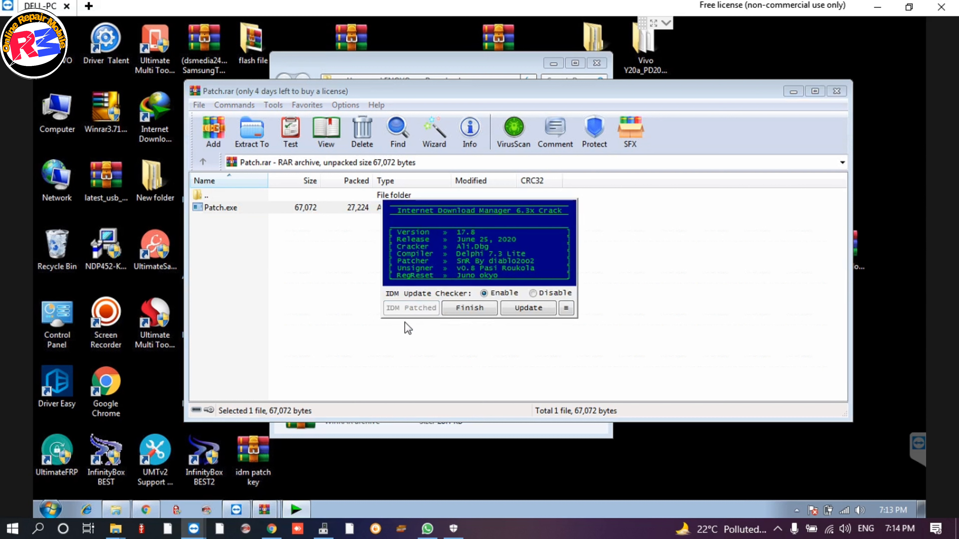
left_click(465, 309)
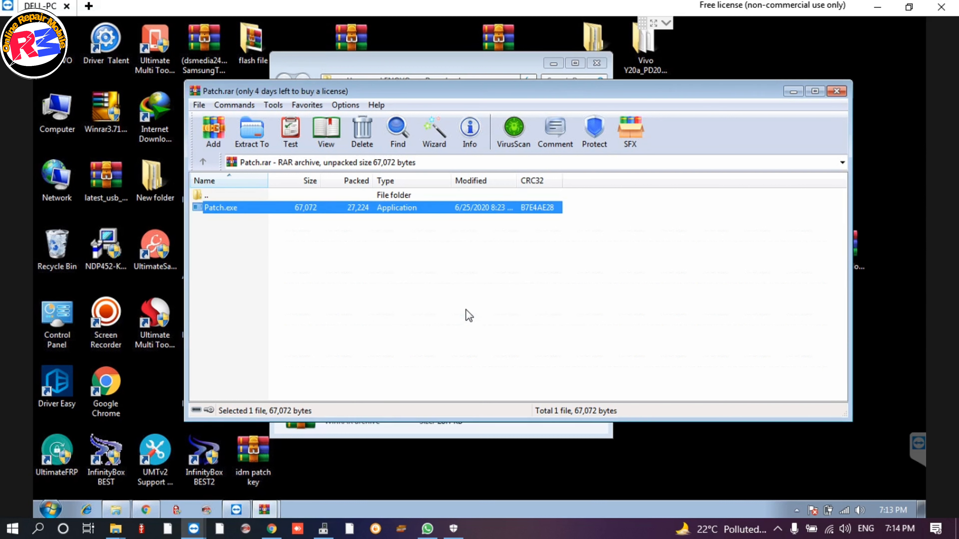
Close the WinRAR archive windows and the Downloads folder to return to the remote desktop.
left_click(837, 92)
left_click(836, 92)
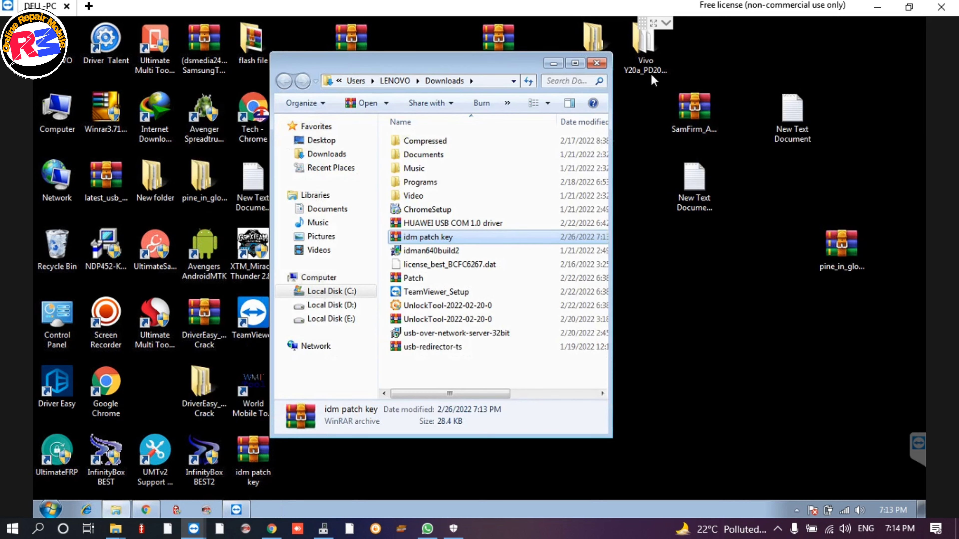
left_click(597, 63)
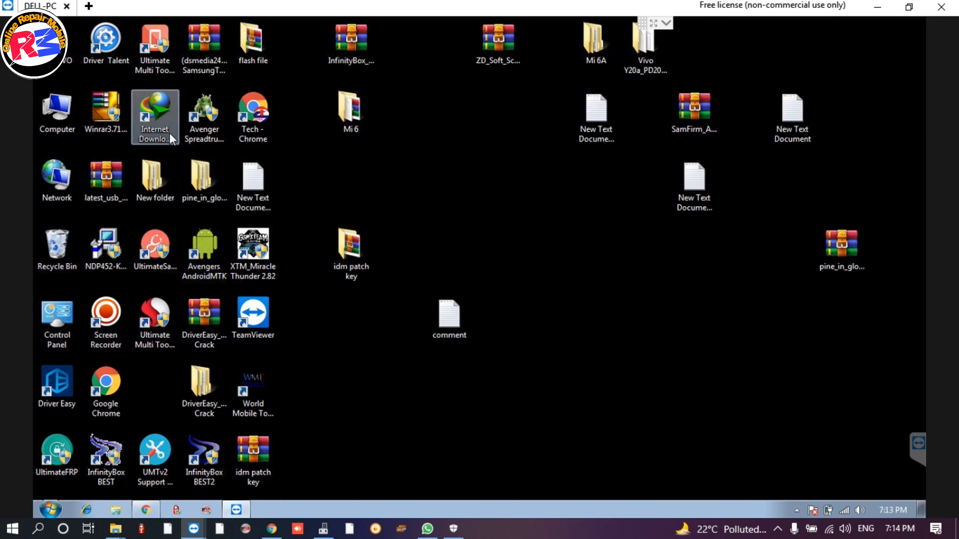
Launch Internet Download Manager, bring up its main window from the notification area and dismiss the Tip of the Day.
double_click(155, 118)
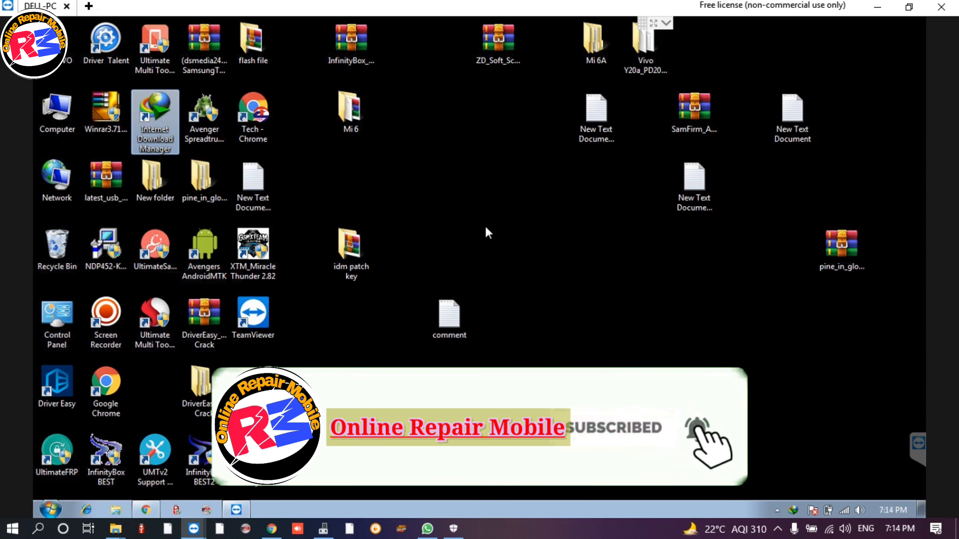
left_click(777, 510)
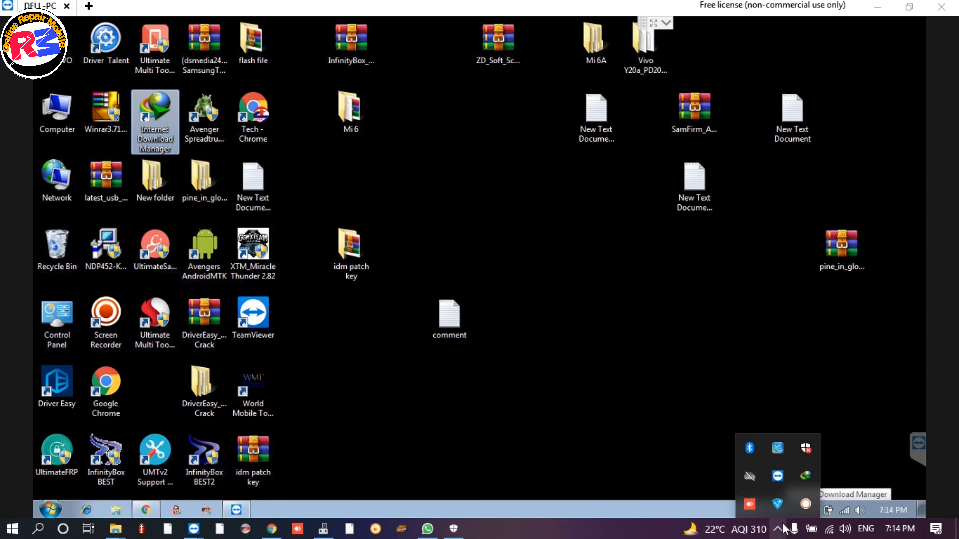
left_click(800, 507)
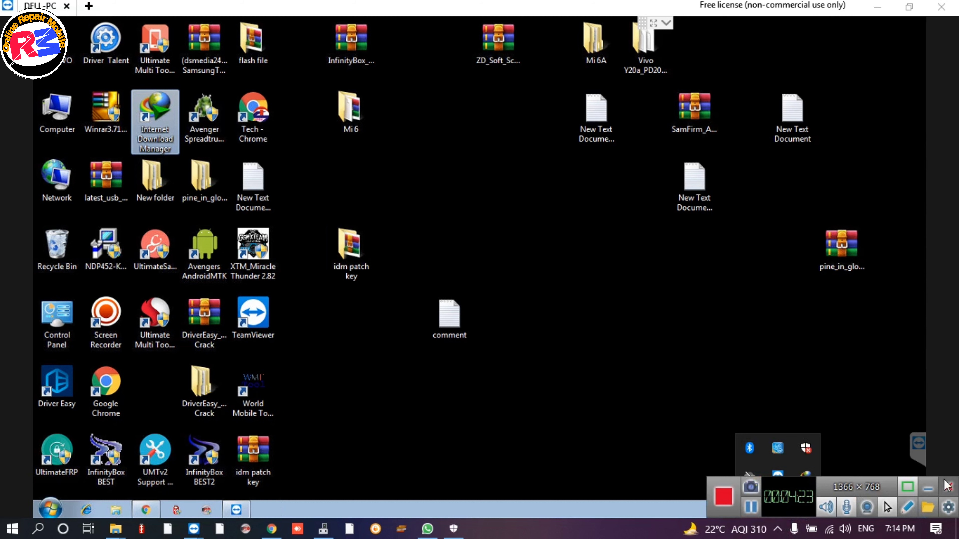
double_click(805, 475)
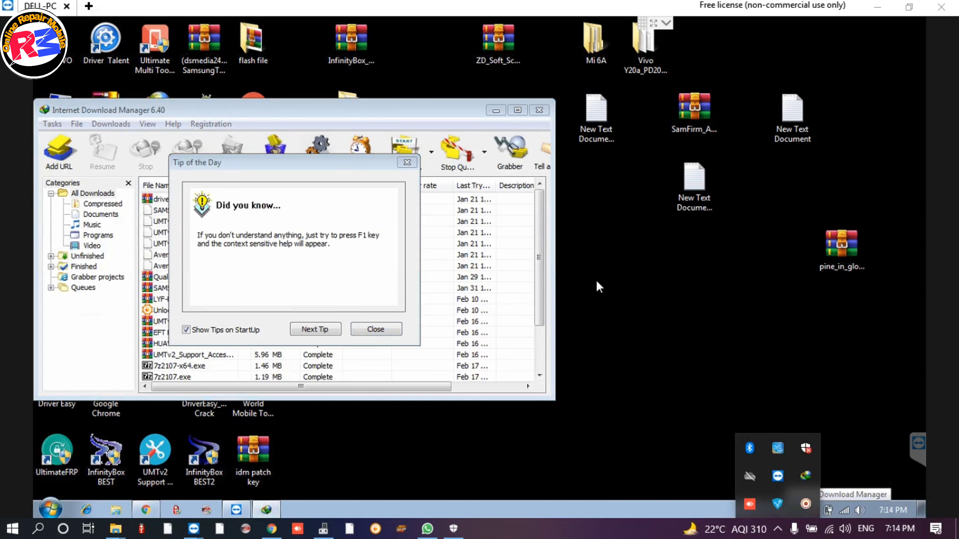
left_click(375, 329)
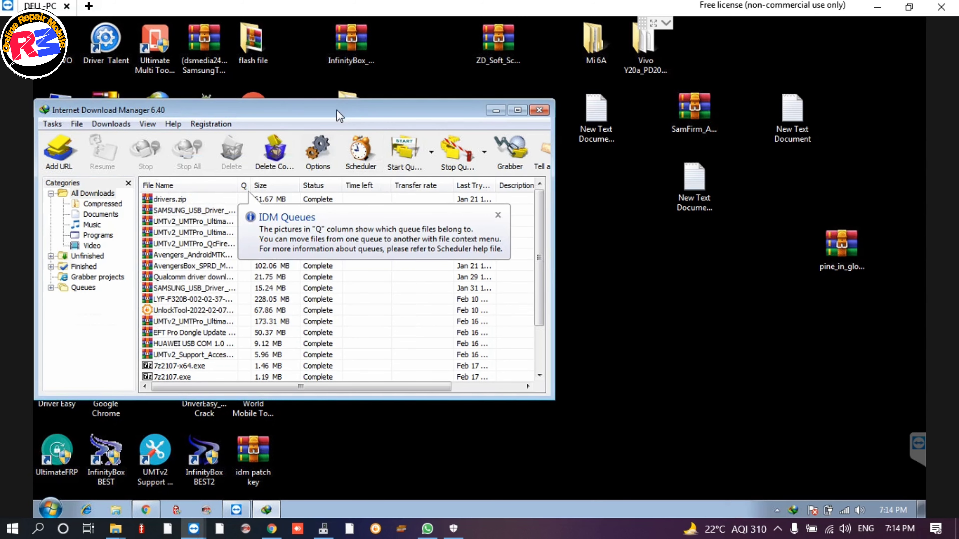
Move the Internet Download Manager window toward the middle of the desktop for inspection and close it.
left_click_drag(338, 107, 521, 110)
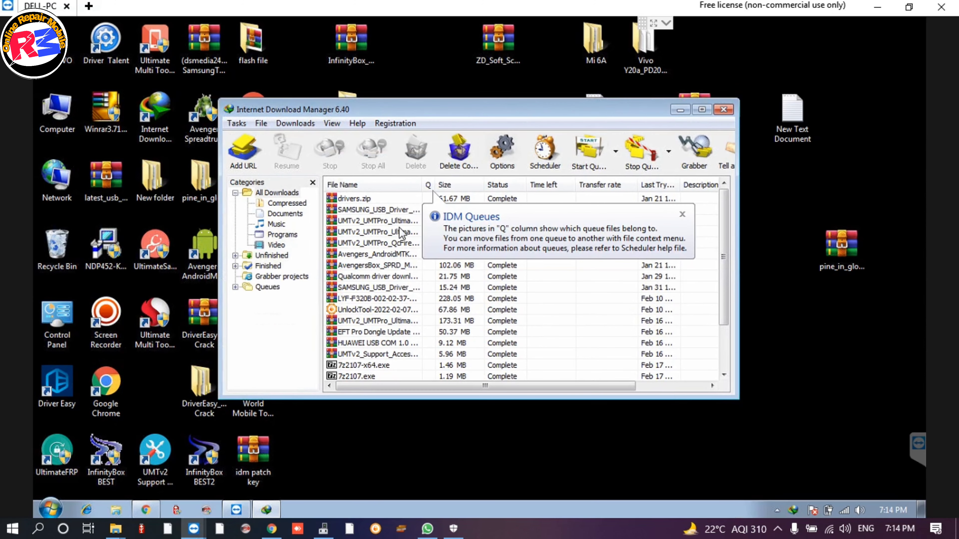
left_click(723, 110)
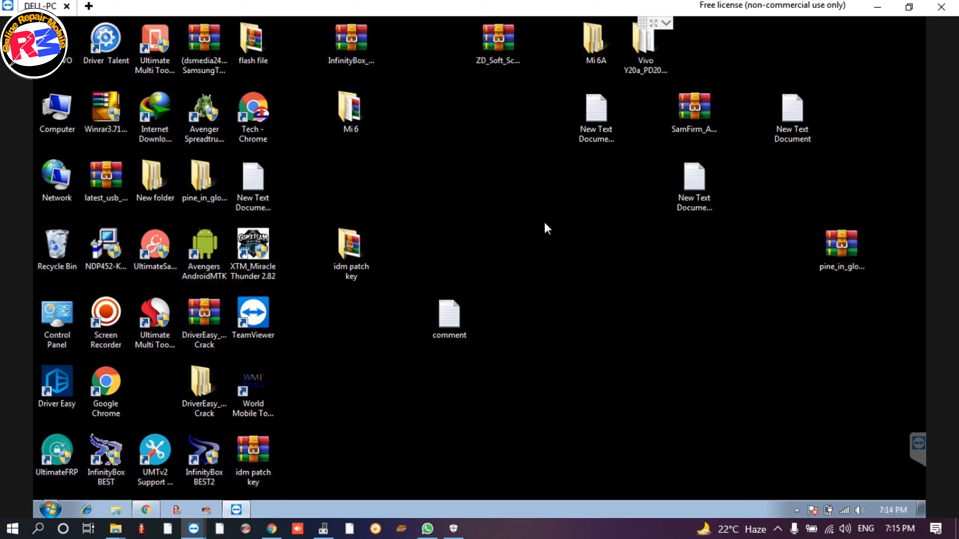
left_click(253, 315)
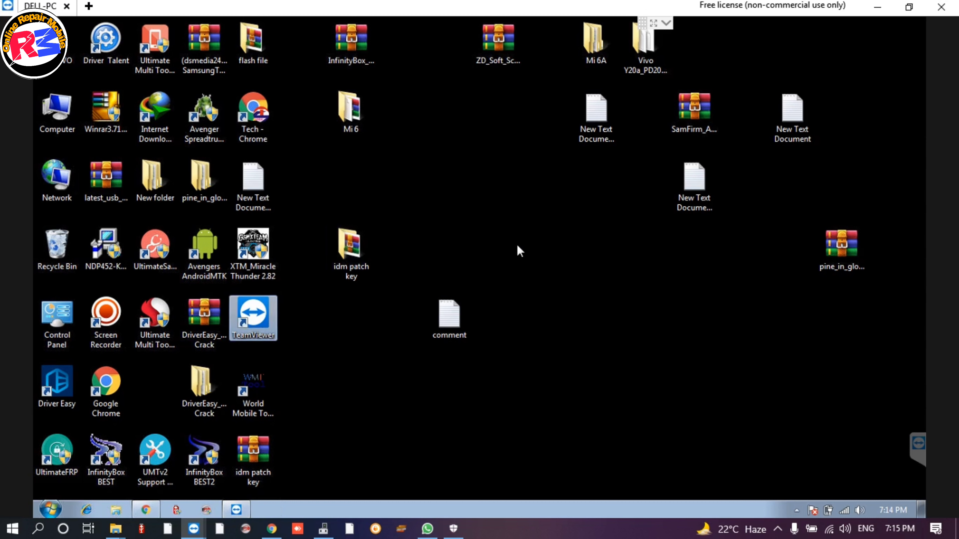
Launch TeamViewer on the remote PC at full size, highlight its own ID and password for viewing, and minimize it.
double_click(260, 324)
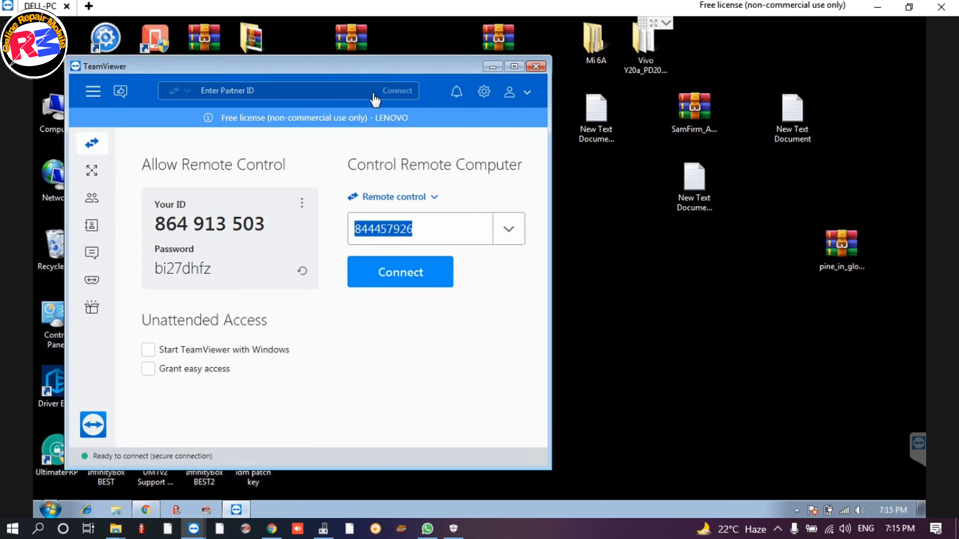
double_click(368, 67)
left_click_drag(364, 179, 208, 179)
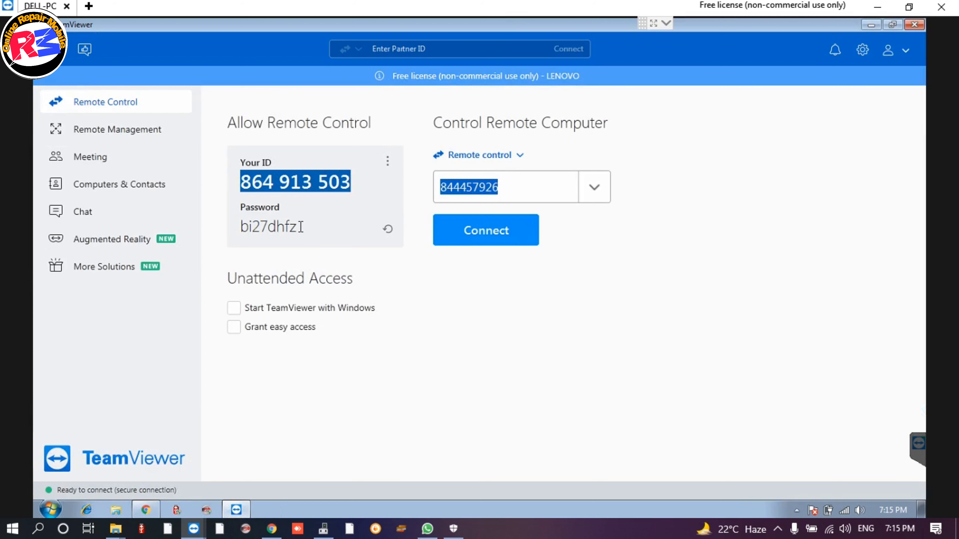
left_click_drag(314, 227, 214, 223)
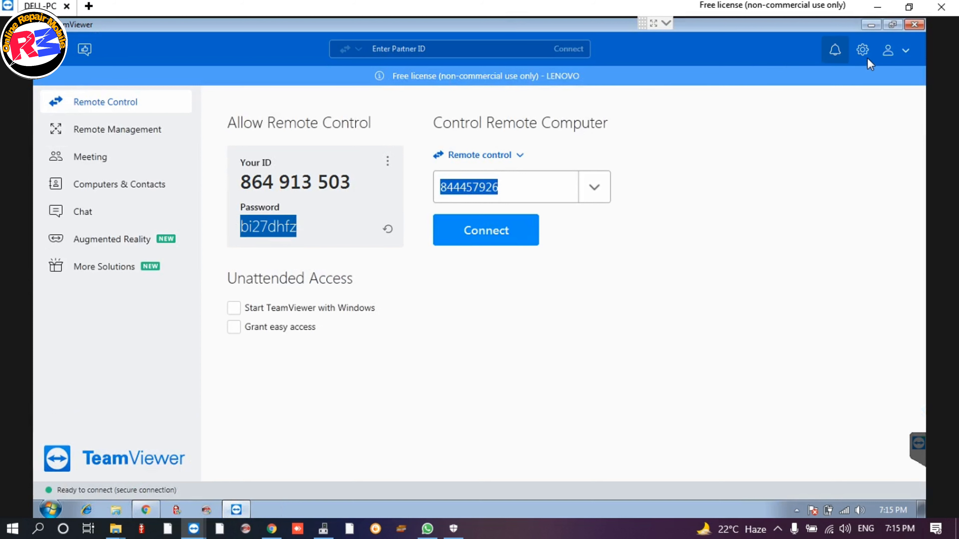
left_click(869, 27)
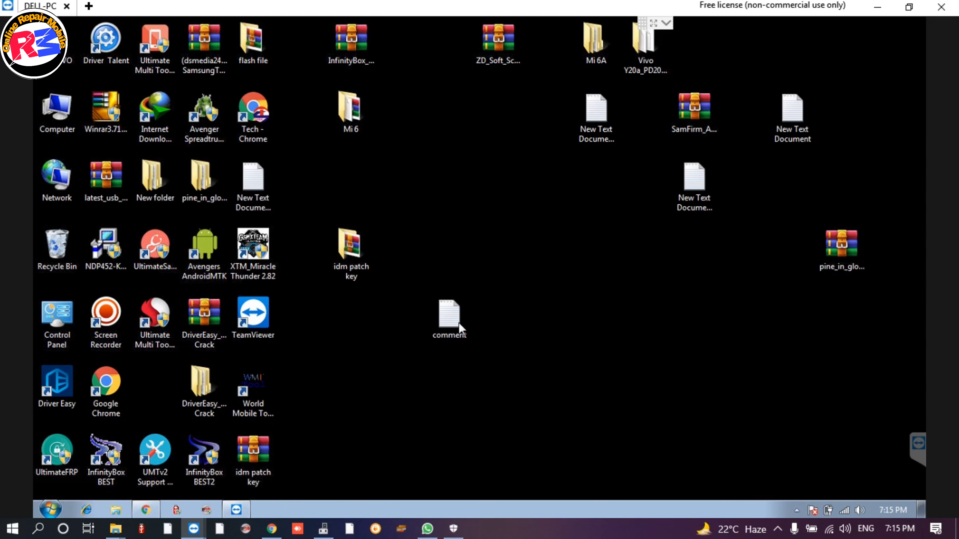
Review the release notes in Internet Download Manager's new-version notice from the notification area and decline the update.
left_click(796, 510)
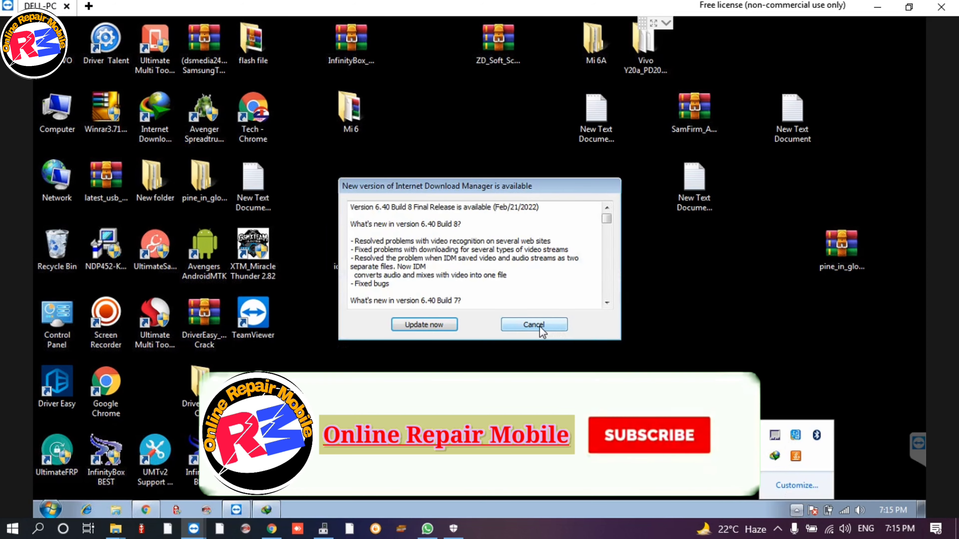
scroll(399, 216, "down", 5)
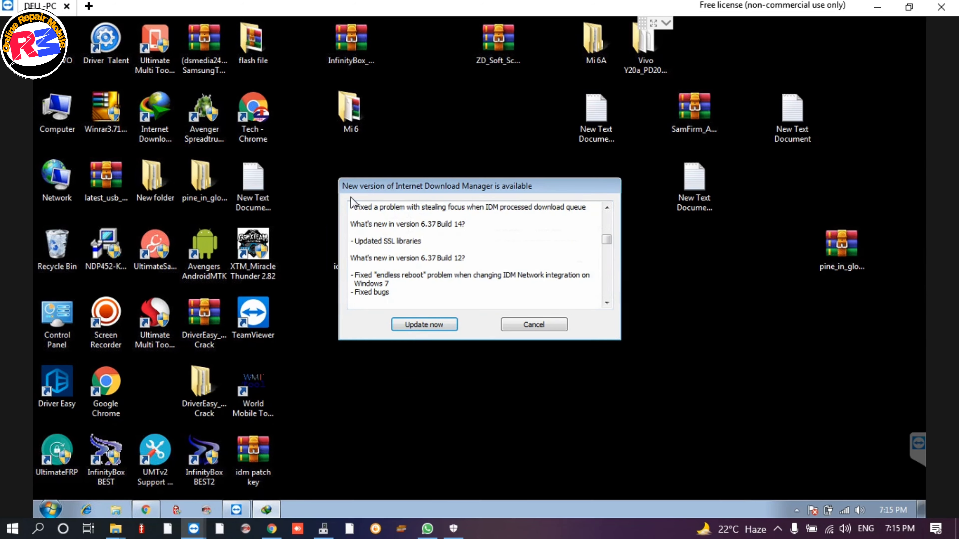
left_click(543, 324)
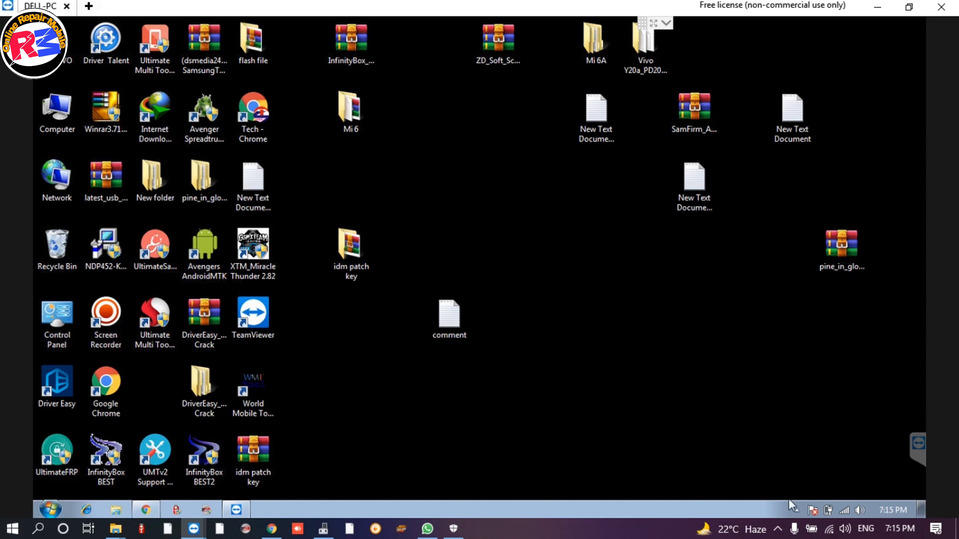
End the remote control session with the DELL-PC and dismiss the sponsored session notice.
left_click(937, 11)
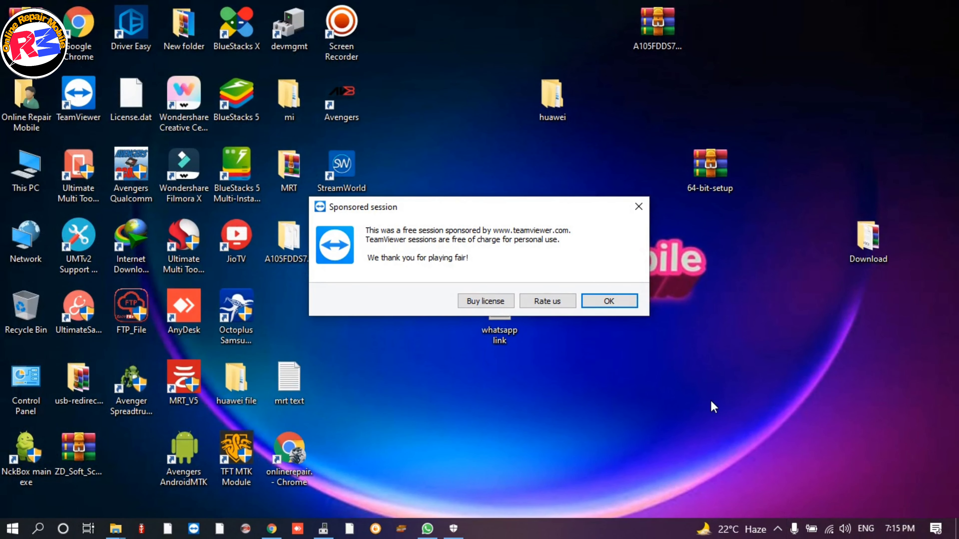
key("Return")
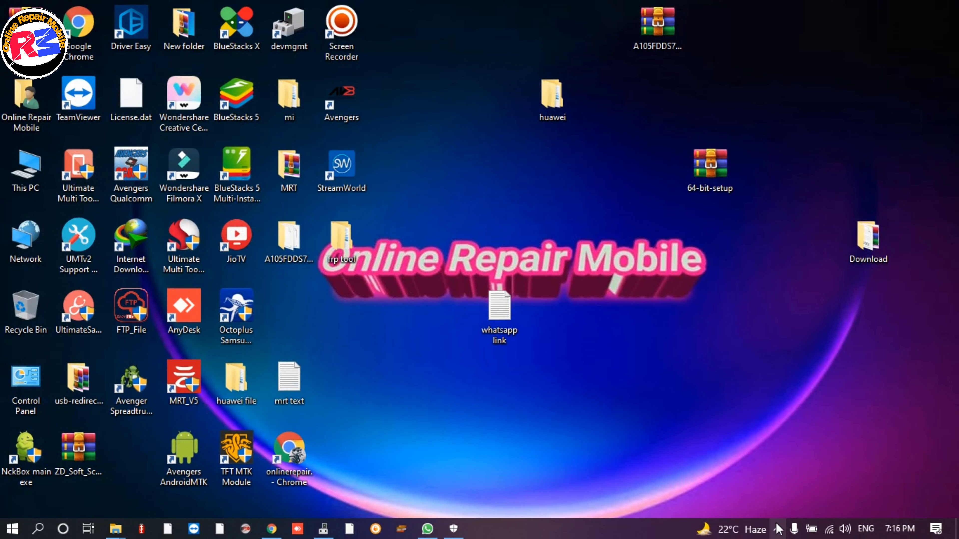
left_click(778, 531)
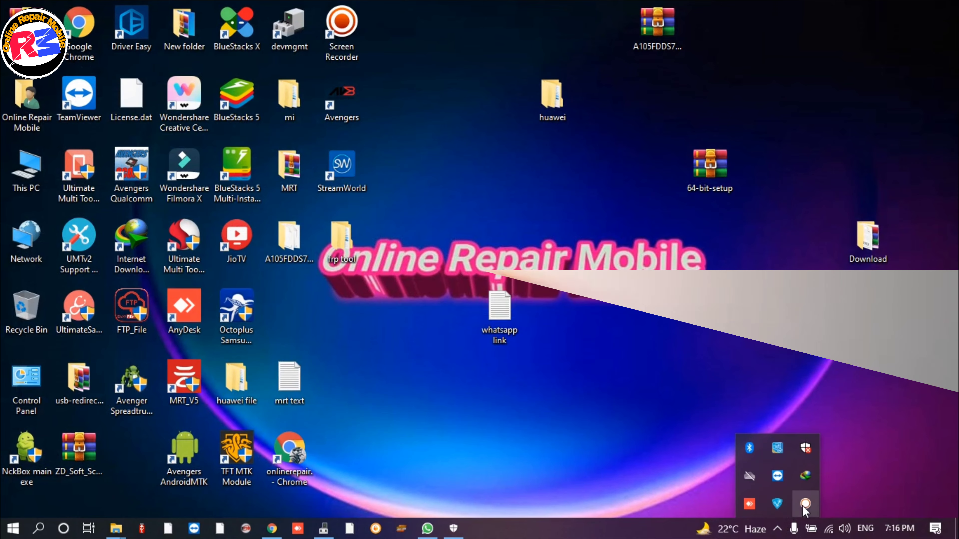